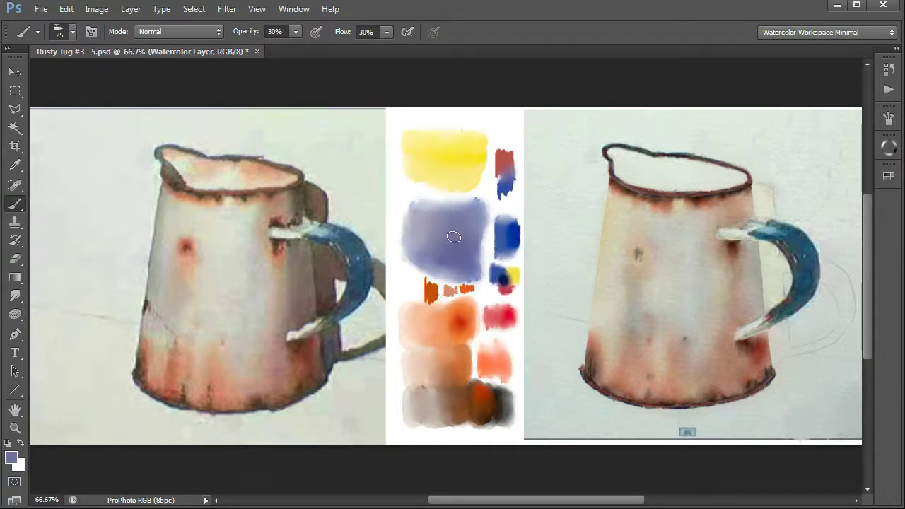
# - Load the Wash Wet brush preset and shrink the brush below size 35
pyautogui.press('F5')
pyautogui.click(425, 156)
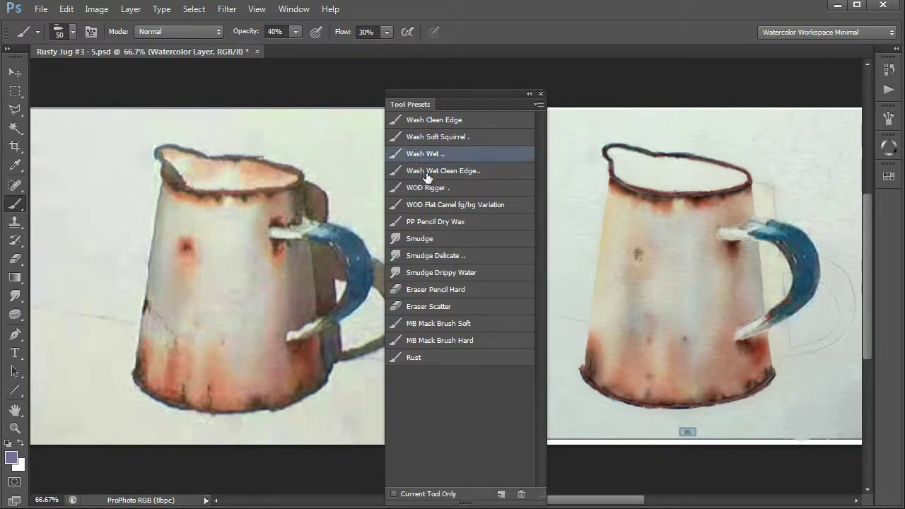
pyautogui.press('F5')
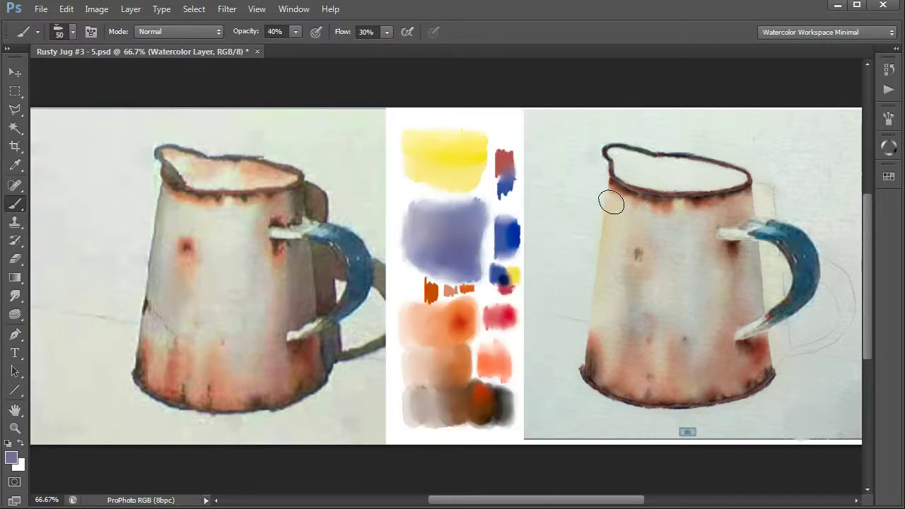
pyautogui.press('[')
pyautogui.press('[')
pyautogui.press('[')
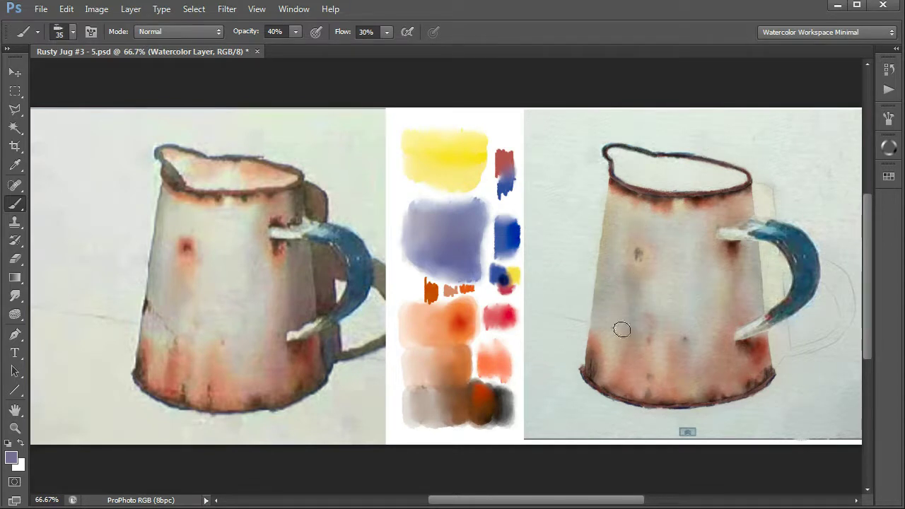
pyautogui.press('[')
pyautogui.press('[')
pyautogui.press('[')
pyautogui.press('[')
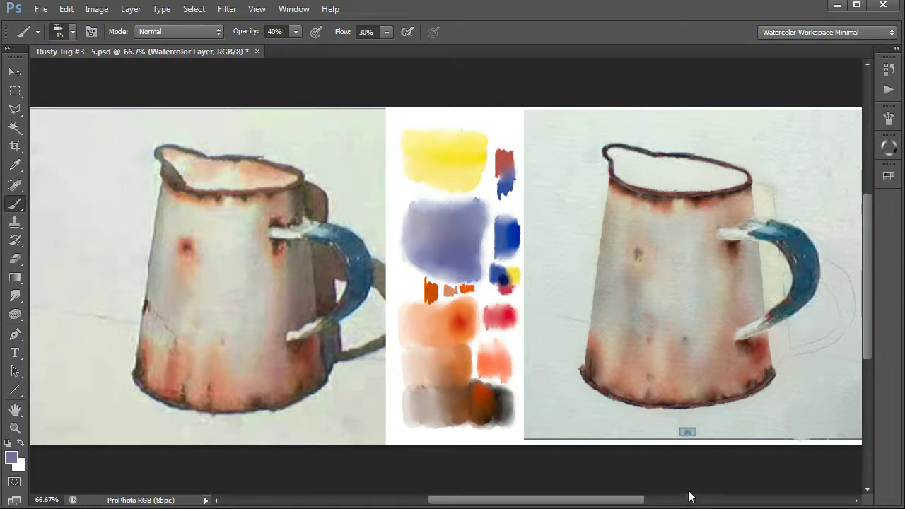
pyautogui.press('r')
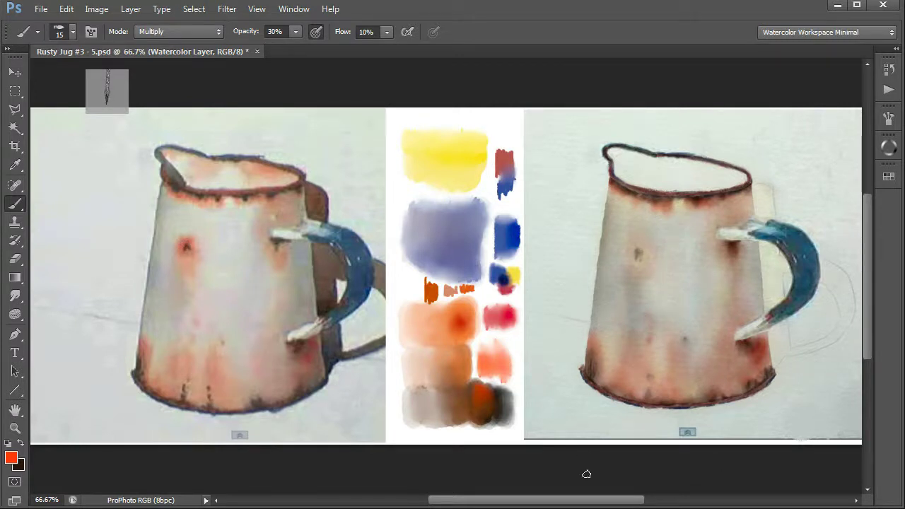
# - Paint red glazes over the right jug's rust spot, left edge, lower body and handle joint
pyautogui.press('F5')
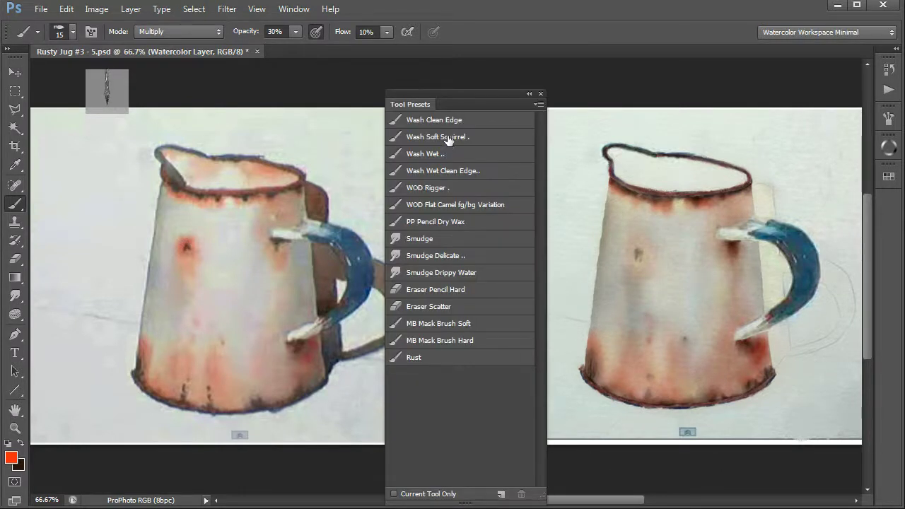
pyautogui.press('F5')
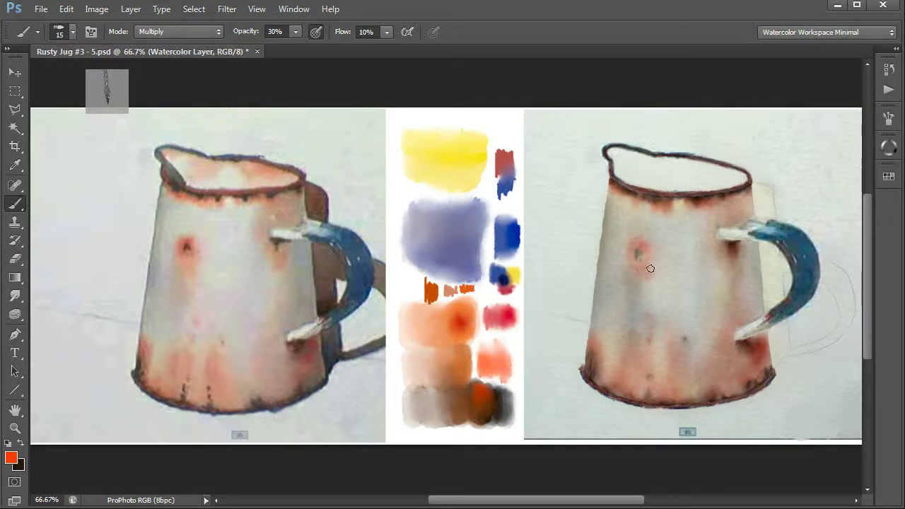
pyautogui.moveTo(641, 242); pyautogui.dragTo(636, 241)
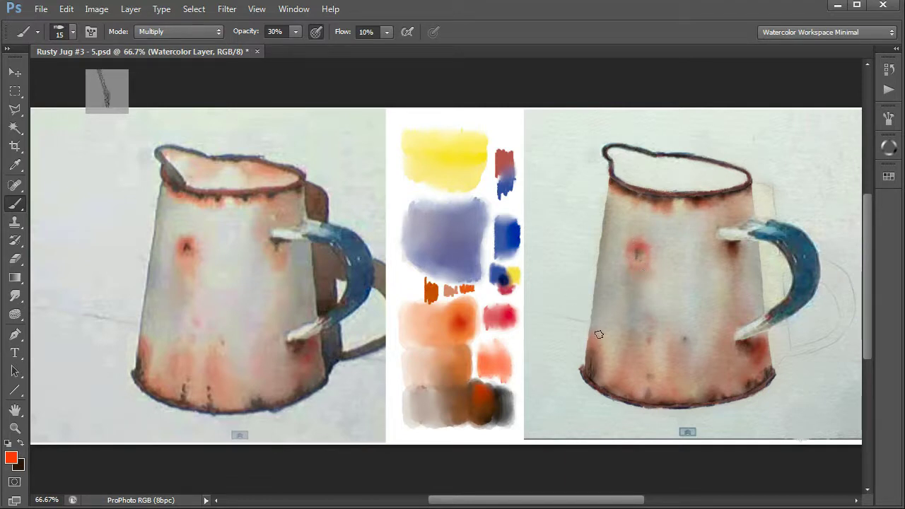
pyautogui.moveTo(599, 344)
pyautogui.mouseDown()
pyautogui.moveTo(604, 368)
pyautogui.moveTo(636, 380)
pyautogui.mouseUp()
pyautogui.moveTo(681, 373); pyautogui.dragTo(693, 386)
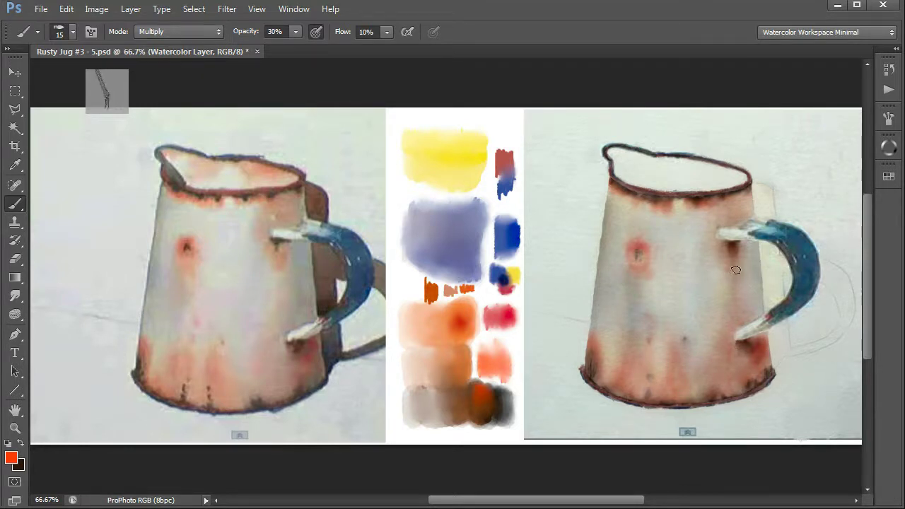
pyautogui.moveTo(728, 263); pyautogui.dragTo(744, 269)
pyautogui.moveTo(736, 227); pyautogui.dragTo(738, 196)
pyautogui.moveTo(657, 203)
pyautogui.mouseDown()
pyautogui.moveTo(645, 207)
pyautogui.moveTo(650, 198)
pyautogui.moveTo(638, 189)
pyautogui.moveTo(623, 194)
pyautogui.moveTo(642, 206)
pyautogui.mouseUp()
pyautogui.moveTo(674, 231)
pyautogui.mouseDown()
pyautogui.moveTo(655, 267)
pyautogui.moveTo(657, 241)
pyautogui.moveTo(657, 268)
pyautogui.moveTo(643, 256)
pyautogui.moveTo(643, 267)
pyautogui.moveTo(645, 257)
pyautogui.moveTo(663, 269)
pyautogui.mouseUp()
# - Smudge the red rust spot on the right jug to soften it
pyautogui.press('r')
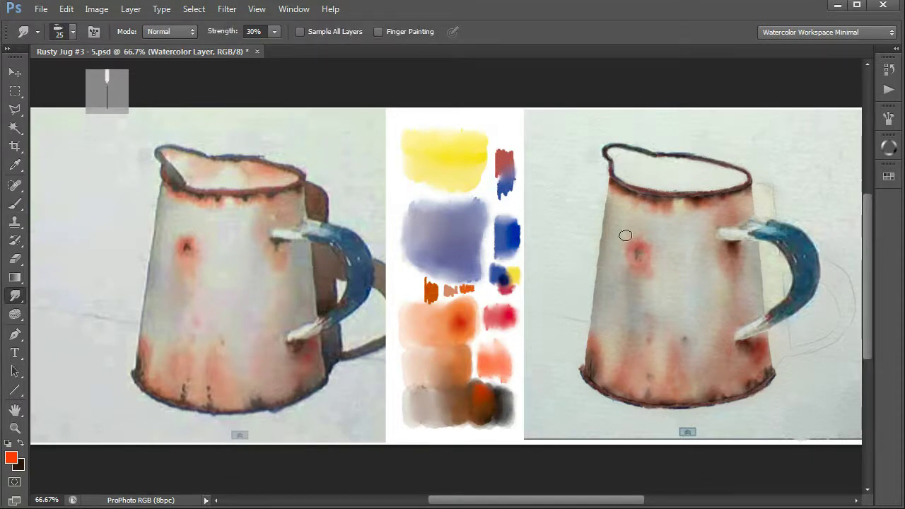
pyautogui.moveTo(637, 240)
pyautogui.mouseDown()
pyautogui.moveTo(629, 245)
pyautogui.moveTo(642, 232)
pyautogui.moveTo(632, 241)
pyautogui.moveTo(642, 256)
pyautogui.moveTo(650, 249)
pyautogui.moveTo(642, 283)
pyautogui.moveTo(653, 261)
pyautogui.moveTo(629, 264)
pyautogui.moveTo(633, 297)
pyautogui.mouseUp()
pyautogui.press('b')
pyautogui.press('x')
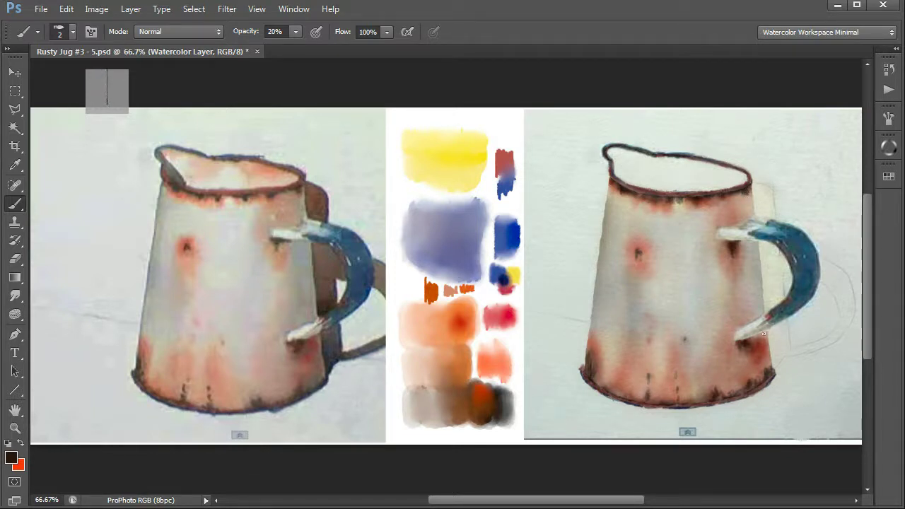
# - Return to the Brush tool with orange as the foreground colour
pyautogui.press('r')
pyautogui.press('b')
pyautogui.press('x')
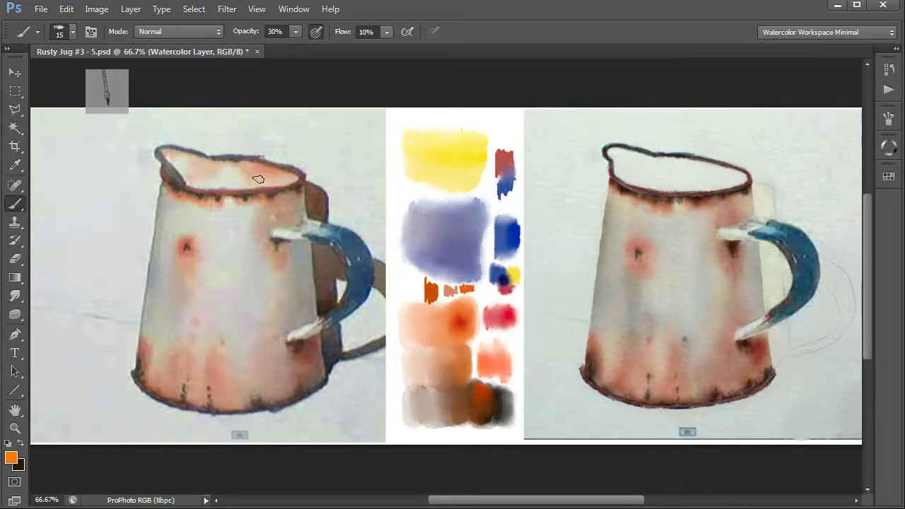
# - Dab an orange-pink wash inside the right jug's rim
pyautogui.click(698, 174)
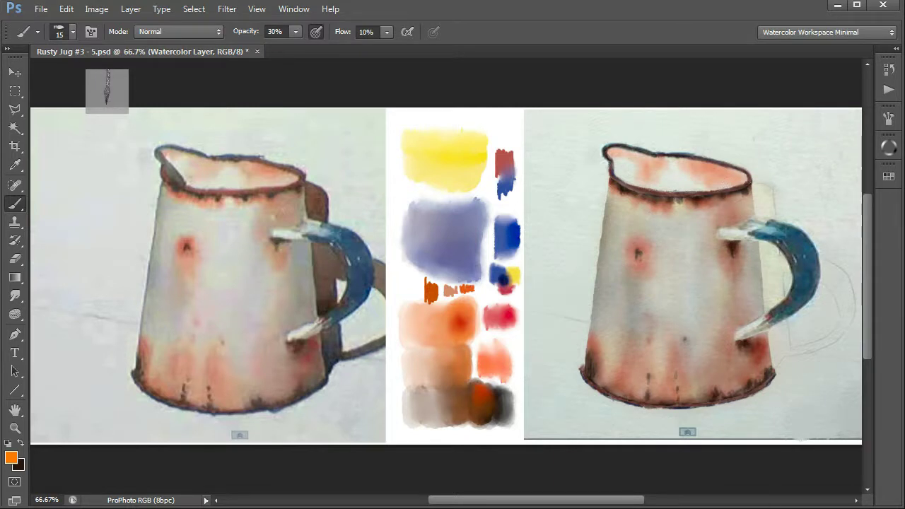
# - Smear the rim's pink wash using the Smudge Drippy Water preset at 30% strength, size 35
pyautogui.press('r')
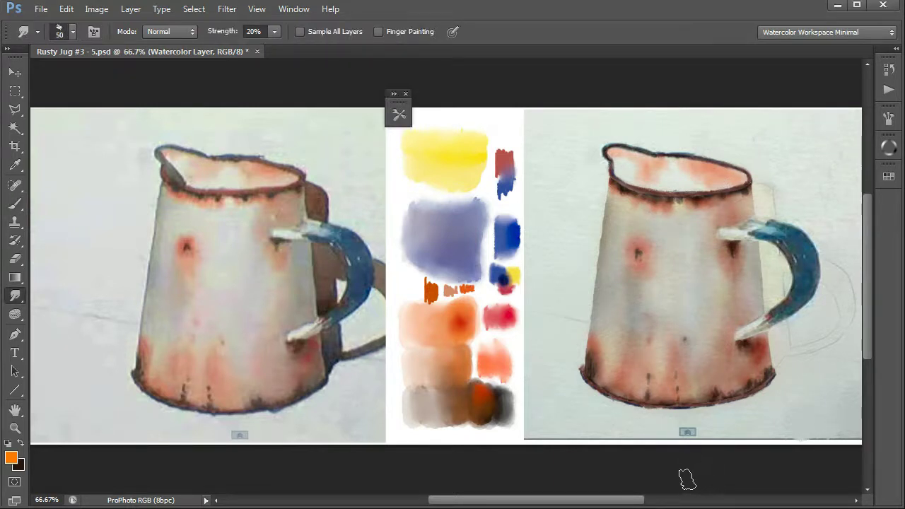
pyautogui.press('F2')
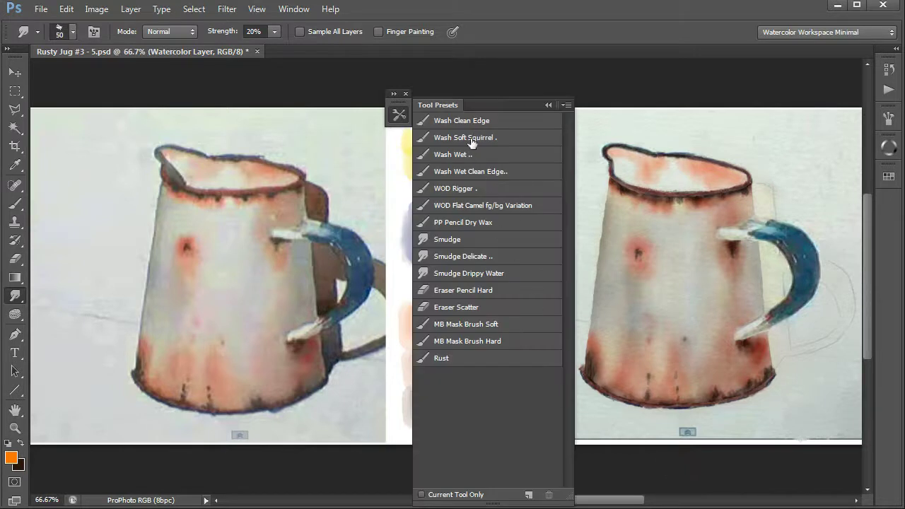
pyautogui.click(464, 274)
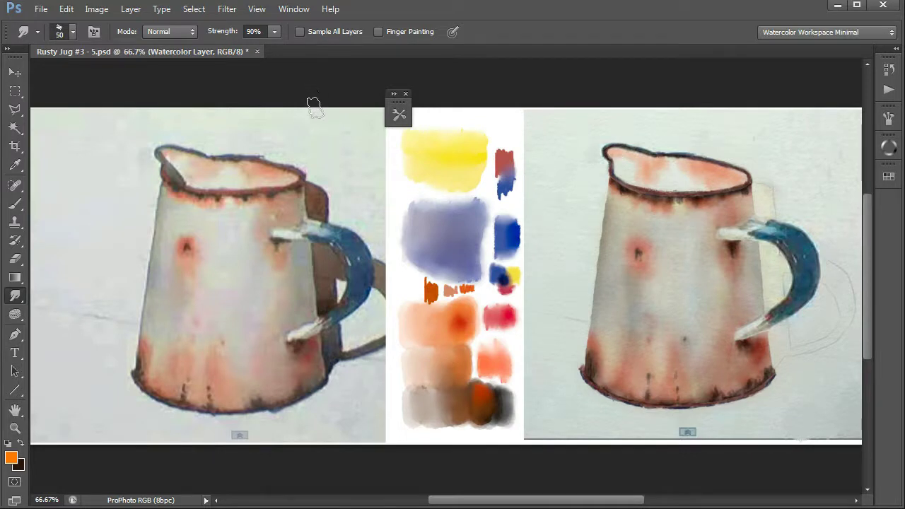
pyautogui.press('3')
pyautogui.press('[')
pyautogui.press('[')
pyautogui.press('[')
pyautogui.moveTo(646, 175)
pyautogui.mouseDown()
pyautogui.moveTo(628, 177)
pyautogui.moveTo(697, 173)
pyautogui.moveTo(689, 186)
pyautogui.moveTo(725, 179)
pyautogui.moveTo(719, 192)
pyautogui.moveTo(703, 179)
pyautogui.moveTo(686, 186)
pyautogui.moveTo(684, 161)
pyautogui.moveTo(679, 195)
pyautogui.moveTo(669, 163)
pyautogui.moveTo(681, 168)
pyautogui.moveTo(663, 164)
pyautogui.moveTo(667, 180)
pyautogui.moveTo(665, 161)
pyautogui.moveTo(679, 232)
pyautogui.moveTo(634, 161)
pyautogui.moveTo(624, 180)
pyautogui.moveTo(631, 157)
pyautogui.moveTo(625, 165)
pyautogui.moveTo(632, 185)
pyautogui.moveTo(633, 163)
pyautogui.moveTo(649, 229)
pyautogui.mouseUp()
# - Zoom to 200% on the right jug's spout and paint a thin grey shadow inside it
pyautogui.press('b')
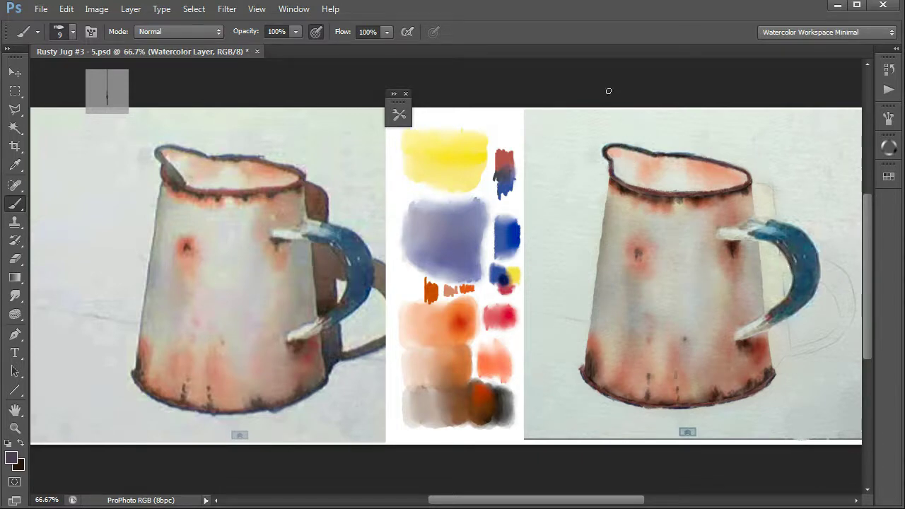
pyautogui.hotkey('ctrl', '+')
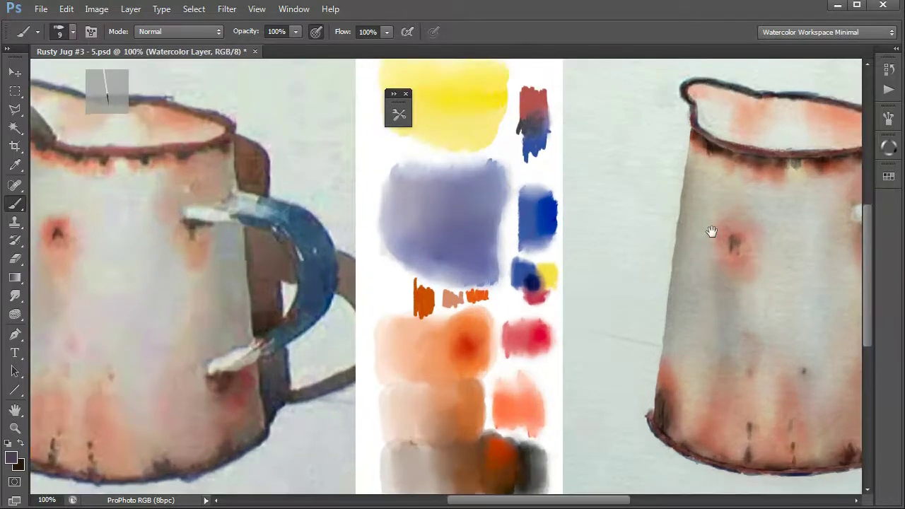
pyautogui.moveTo(712, 232); pyautogui.dragTo(509, 327)
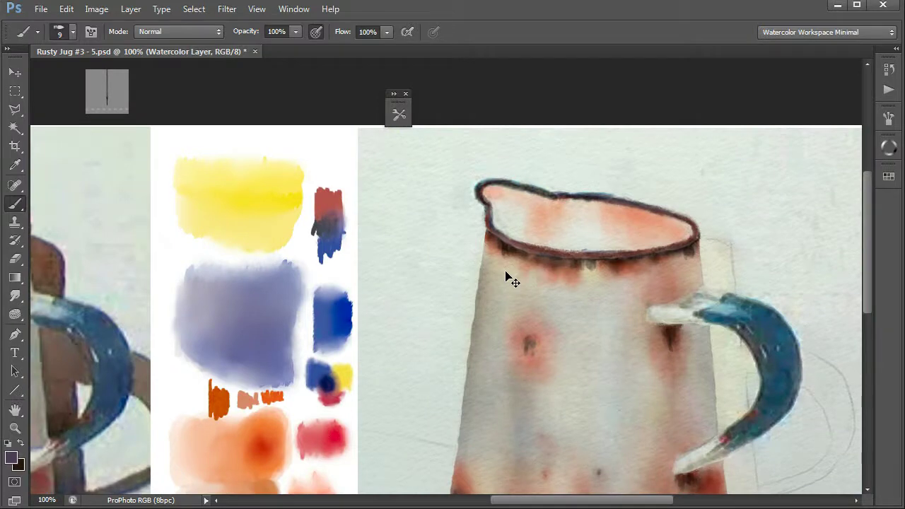
pyautogui.hotkey('ctrl', '+')
pyautogui.moveTo(622, 323); pyautogui.dragTo(538, 333)
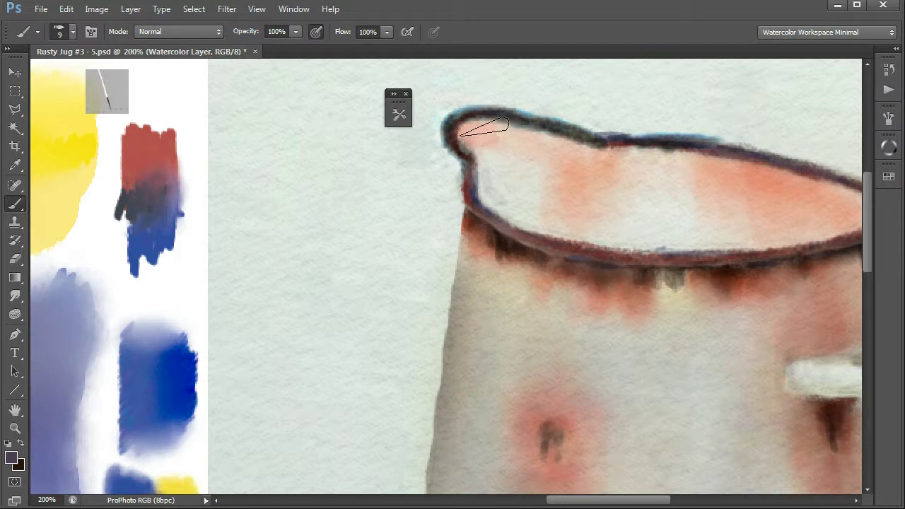
pyautogui.moveTo(476, 159)
pyautogui.mouseDown()
pyautogui.moveTo(530, 218)
pyautogui.moveTo(487, 205)
pyautogui.moveTo(479, 187)
pyautogui.moveTo(481, 196)
pyautogui.moveTo(478, 189)
pyautogui.moveTo(503, 203)
pyautogui.moveTo(485, 199)
pyautogui.moveTo(486, 179)
pyautogui.moveTo(517, 217)
pyautogui.moveTo(464, 134)
pyautogui.moveTo(461, 141)
pyautogui.moveTo(499, 196)
pyautogui.moveTo(488, 208)
pyautogui.moveTo(519, 217)
pyautogui.moveTo(477, 165)
pyautogui.moveTo(492, 204)
pyautogui.moveTo(487, 198)
pyautogui.moveTo(458, 141)
pyautogui.moveTo(496, 200)
pyautogui.moveTo(487, 195)
pyautogui.moveTo(524, 216)
pyautogui.mouseUp()
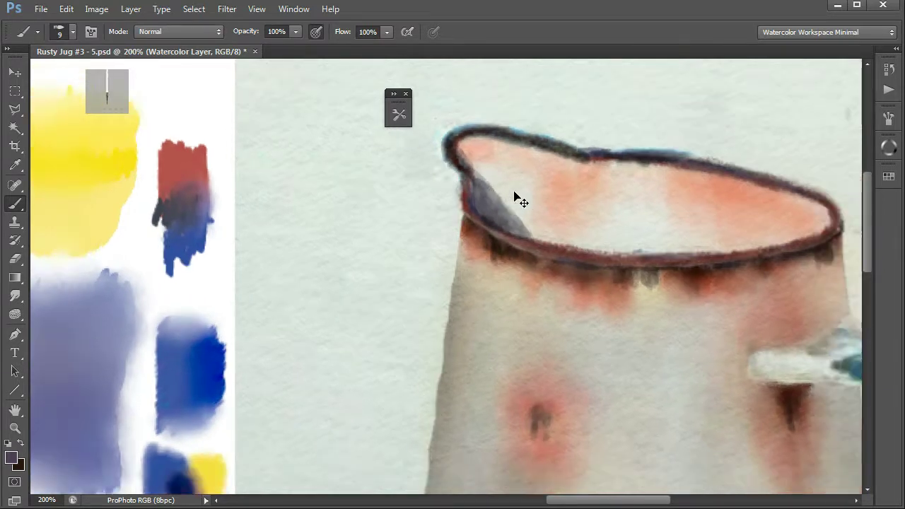
pyautogui.hotkey('ctrl', '-')
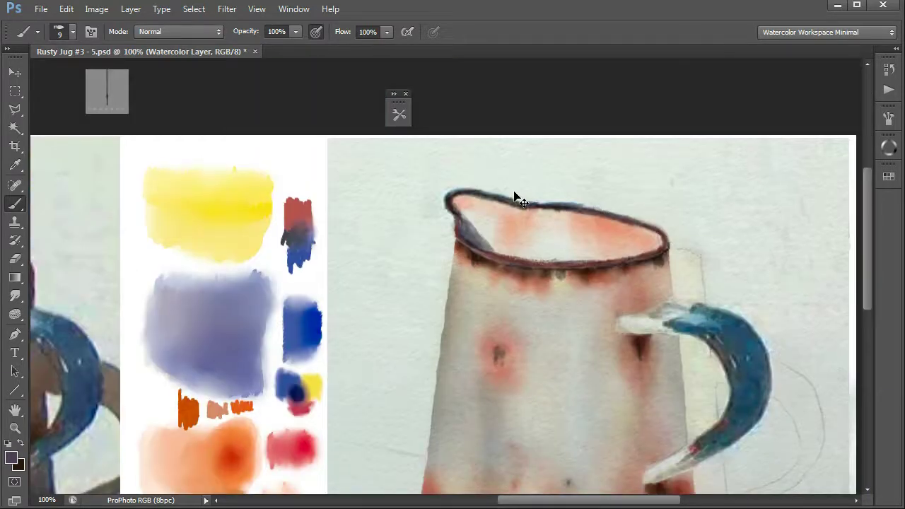
pyautogui.hotkey('ctrl', '-')
pyautogui.hotkey('ctrl', '-')
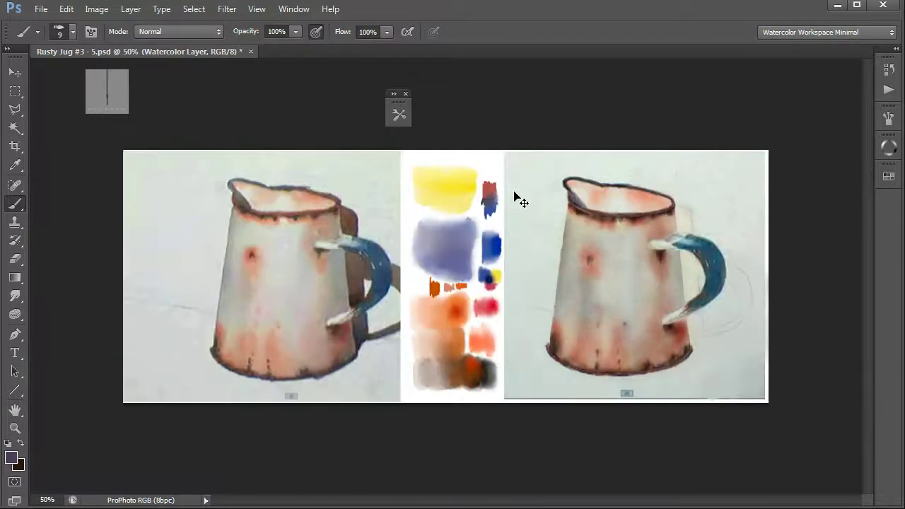
# - At 66.7% zoom, smudge along the right jug's rim near the spout
pyautogui.hotkey('ctrl', '+')
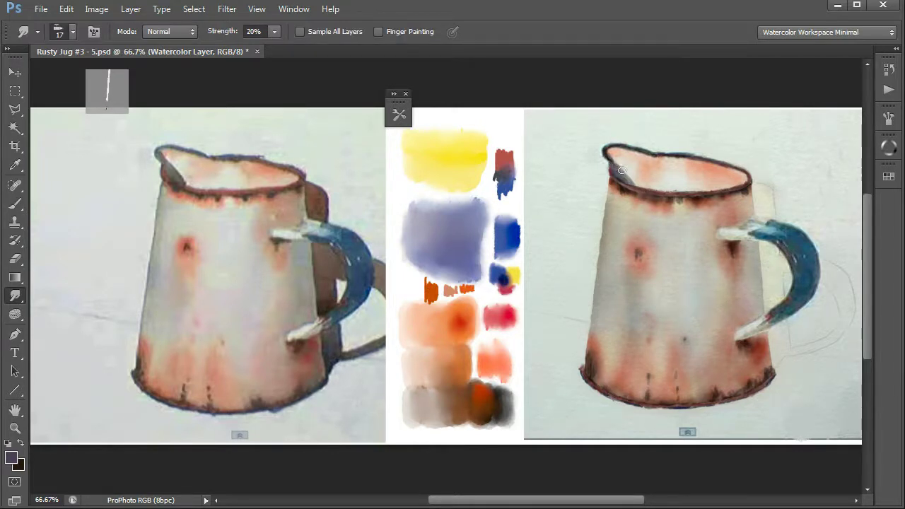
pyautogui.moveTo(612, 165); pyautogui.dragTo(610, 157)
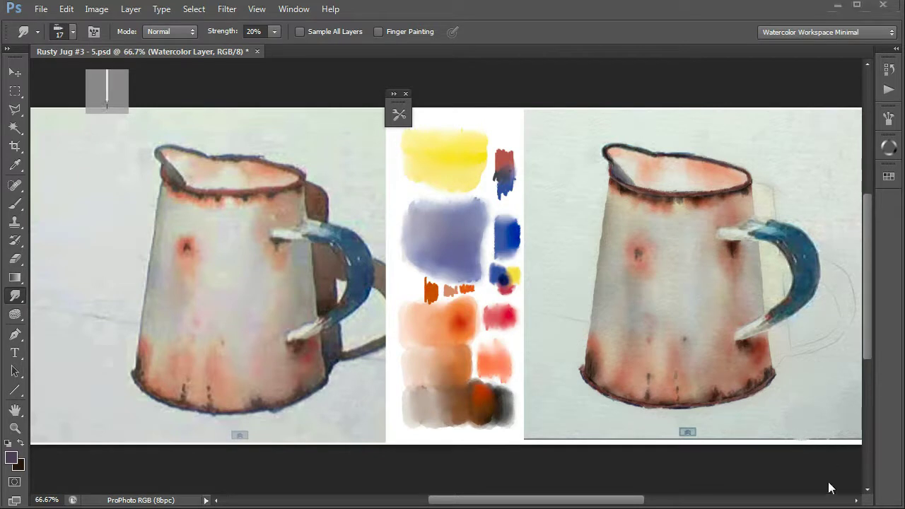
pyautogui.click(831, 485)
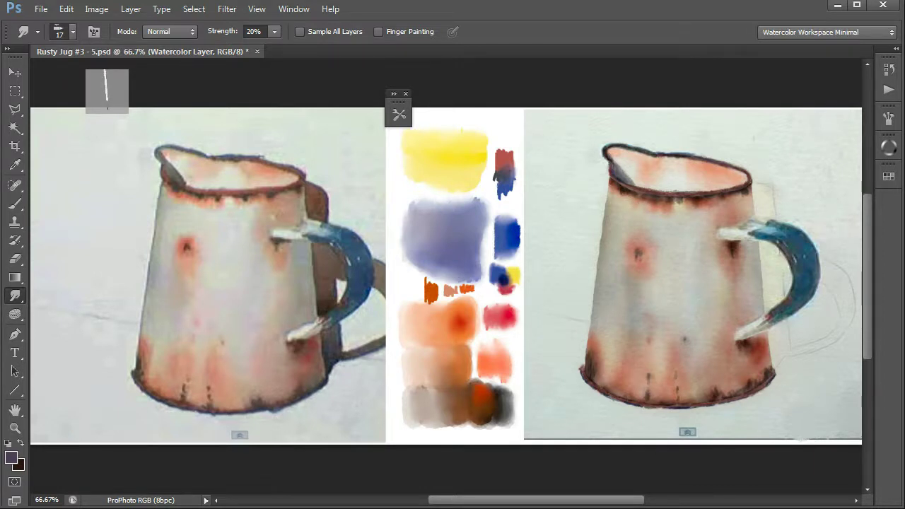
# - Duplicate Watercolor Layer and smudge a small patch inside the jug's rim lighter
pyautogui.hotkey('ctrl', 'j')
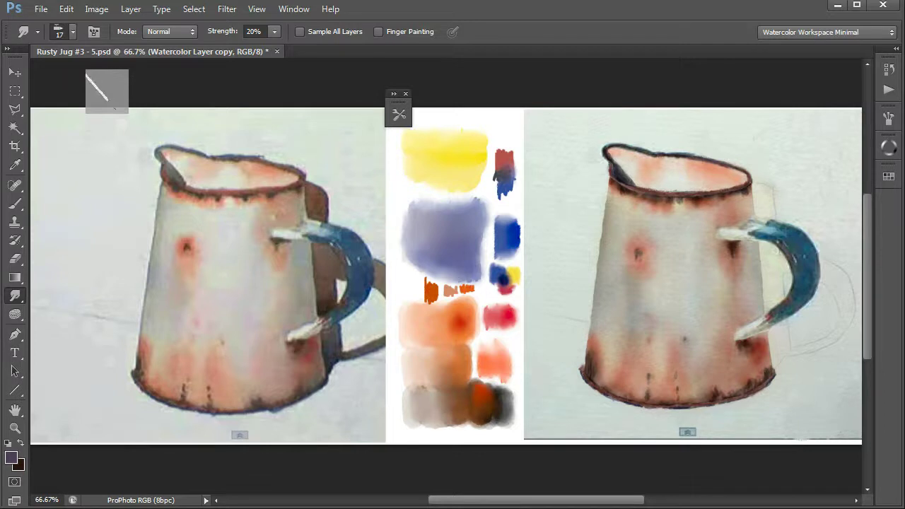
pyautogui.moveTo(621, 168); pyautogui.dragTo(623, 178)
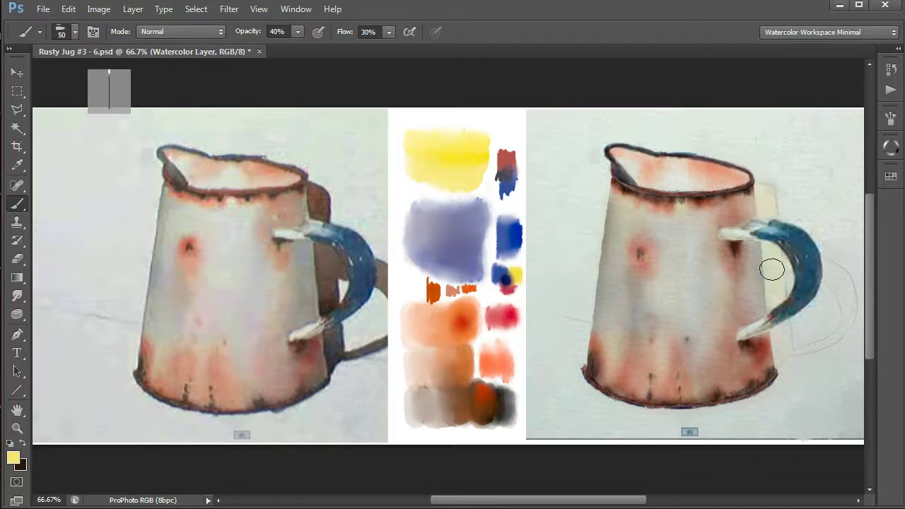
# - Paint pale yellow over the handle, blue on its upper joint, and a grey shadow loop beside it
pyautogui.moveTo(843, 325)
pyautogui.mouseDown()
pyautogui.moveTo(834, 276)
pyautogui.moveTo(822, 355)
pyautogui.moveTo(828, 310)
pyautogui.moveTo(783, 374)
pyautogui.mouseUp()
pyautogui.keyDown('alt'); pyautogui.click(518, 235); pyautogui.keyUp('alt')
pyautogui.moveTo(789, 233)
pyautogui.mouseDown()
pyautogui.moveTo(771, 208)
pyautogui.moveTo(782, 358)
pyautogui.moveTo(772, 236)
pyautogui.mouseUp()
pyautogui.moveTo(826, 263)
pyautogui.mouseDown()
pyautogui.moveTo(843, 317)
pyautogui.moveTo(803, 349)
pyautogui.moveTo(845, 296)
pyautogui.moveTo(841, 322)
pyautogui.moveTo(797, 356)
pyautogui.moveTo(846, 310)
pyautogui.moveTo(822, 265)
pyautogui.moveTo(843, 286)
pyautogui.mouseUp()
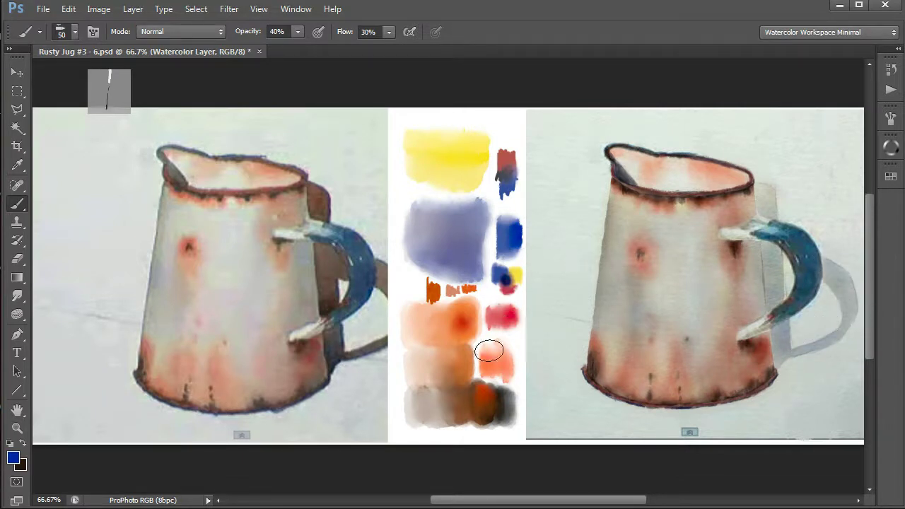
pyautogui.keyDown('alt'); pyautogui.click(487, 389); pyautogui.keyUp('alt')
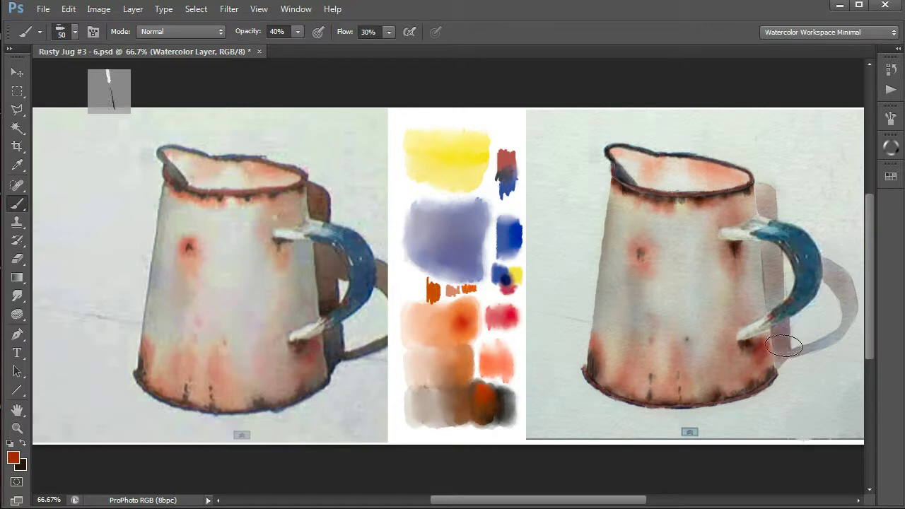
# - Darken the handle's inner side in blue from its lower end up to the top
pyautogui.keyDown('alt'); pyautogui.click(524, 228); pyautogui.keyUp('alt')
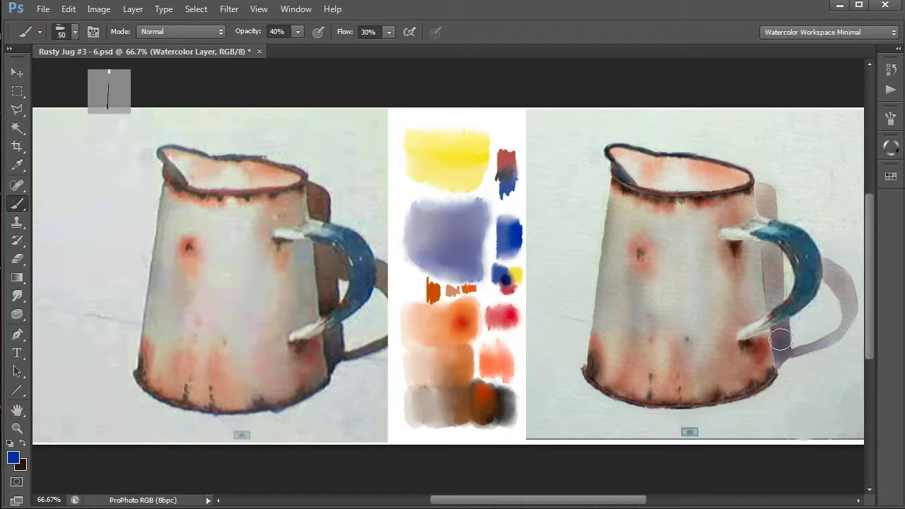
pyautogui.moveTo(780, 331)
pyautogui.mouseDown()
pyautogui.moveTo(782, 363)
pyautogui.moveTo(780, 332)
pyautogui.mouseUp()
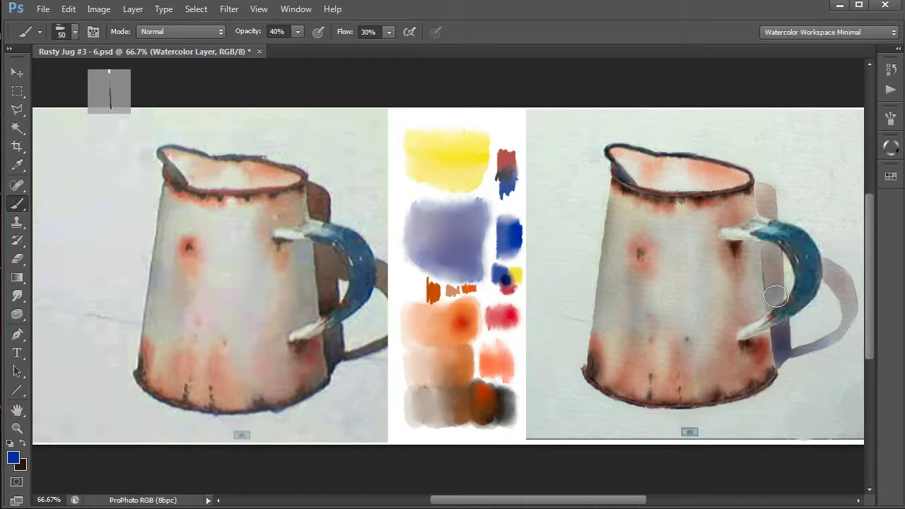
pyautogui.moveTo(775, 283)
pyautogui.mouseDown()
pyautogui.moveTo(771, 242)
pyautogui.moveTo(771, 249)
pyautogui.mouseUp()
pyautogui.moveTo(764, 203); pyautogui.dragTo(776, 256)
pyautogui.moveTo(842, 293)
pyautogui.mouseDown()
pyautogui.moveTo(837, 282)
pyautogui.moveTo(841, 318)
pyautogui.moveTo(797, 350)
pyautogui.mouseUp()
# - Deepen the shadow strip behind the handle with orange-brown and dark blue
pyautogui.keyDown('alt'); pyautogui.click(494, 388); pyautogui.keyUp('alt')
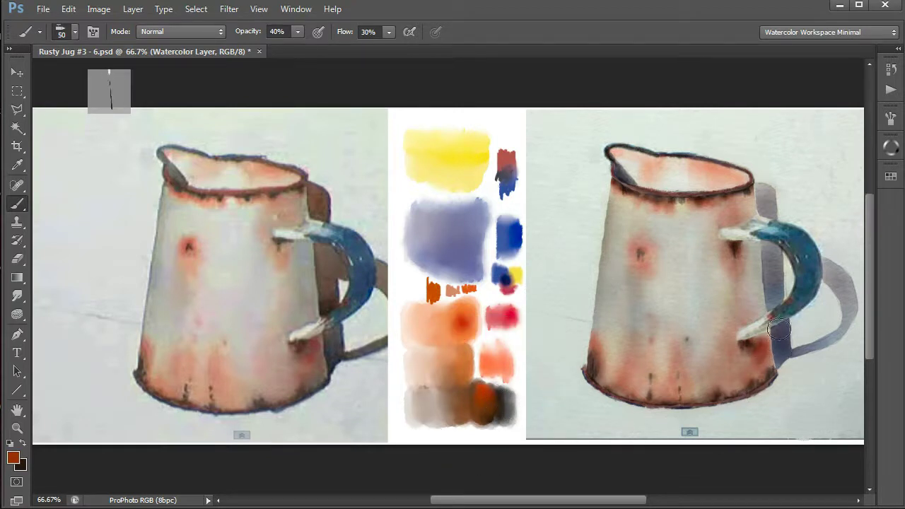
pyautogui.moveTo(778, 333); pyautogui.dragTo(778, 354)
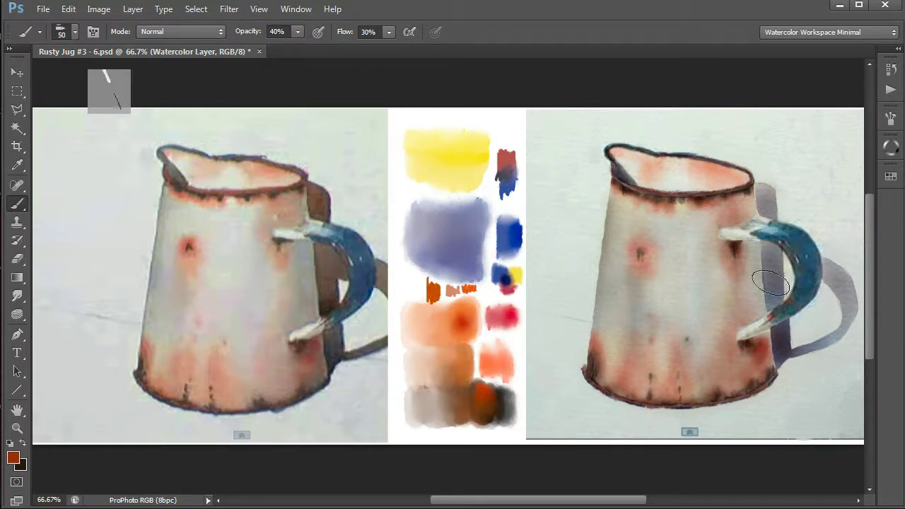
pyautogui.moveTo(770, 283)
pyautogui.mouseDown()
pyautogui.moveTo(771, 253)
pyautogui.moveTo(776, 310)
pyautogui.moveTo(766, 190)
pyautogui.moveTo(771, 248)
pyautogui.moveTo(770, 197)
pyautogui.moveTo(770, 225)
pyautogui.moveTo(850, 295)
pyautogui.moveTo(833, 267)
pyautogui.moveTo(839, 333)
pyautogui.moveTo(791, 351)
pyautogui.moveTo(778, 336)
pyautogui.moveTo(771, 235)
pyautogui.moveTo(784, 346)
pyautogui.moveTo(771, 394)
pyautogui.mouseUp()
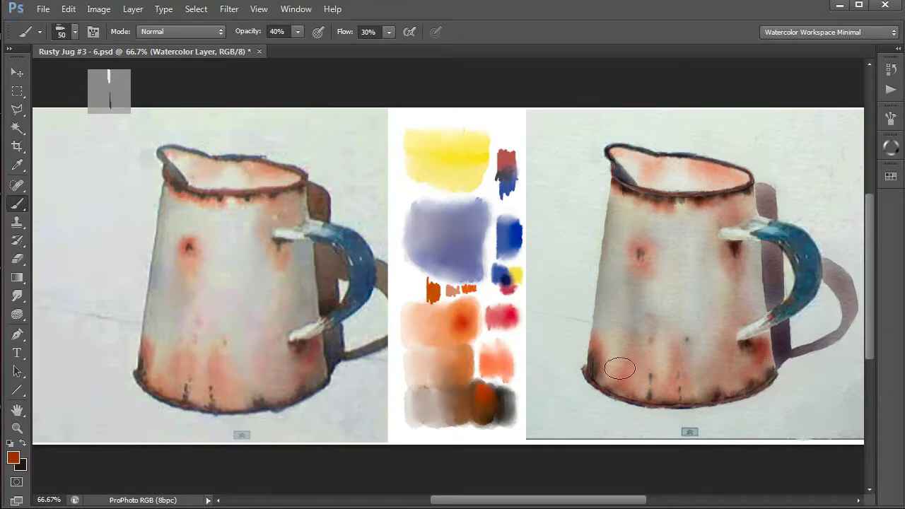
pyautogui.keyDown('alt'); pyautogui.click(511, 271); pyautogui.keyUp('alt')
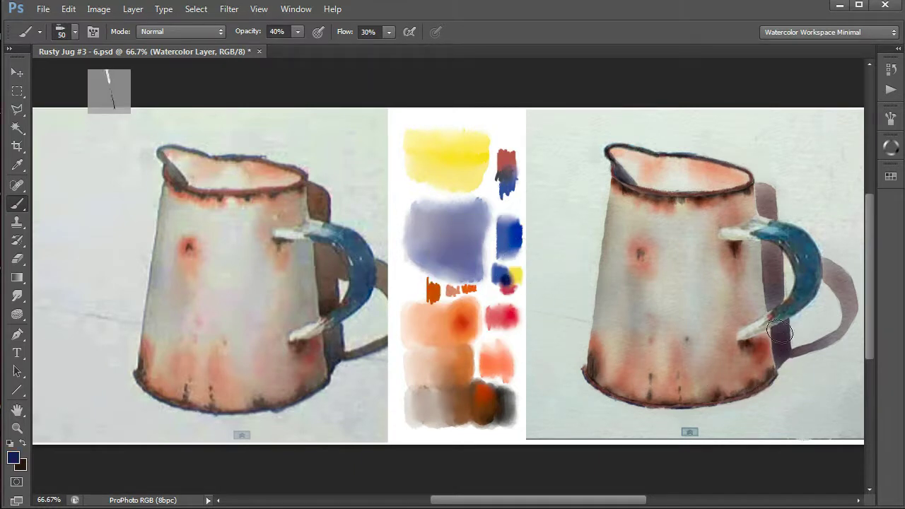
pyautogui.moveTo(776, 333)
pyautogui.mouseDown()
pyautogui.moveTo(778, 376)
pyautogui.moveTo(778, 356)
pyautogui.moveTo(778, 366)
pyautogui.moveTo(783, 351)
pyautogui.moveTo(790, 359)
pyautogui.moveTo(773, 352)
pyautogui.moveTo(773, 373)
pyautogui.moveTo(778, 314)
pyautogui.mouseUp()
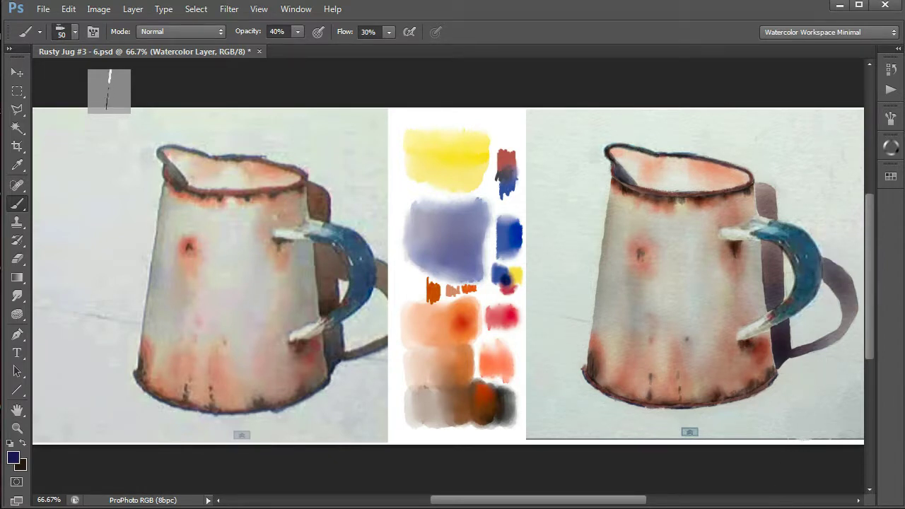
# - At 60% opacity, darken the handle shadow strip and glaze it with lavender, then switch to Smudge
pyautogui.press('6')
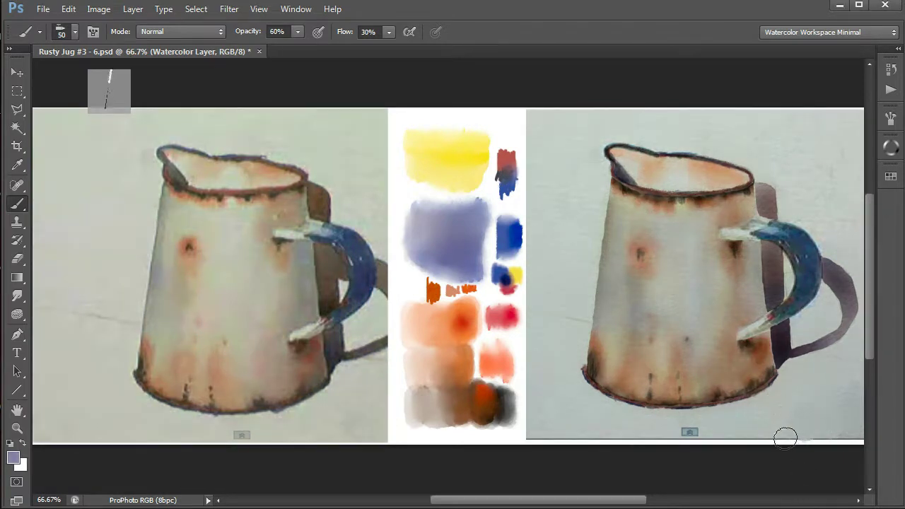
pyautogui.moveTo(755, 292)
pyautogui.mouseDown()
pyautogui.moveTo(750, 246)
pyautogui.moveTo(752, 305)
pyautogui.moveTo(742, 296)
pyautogui.moveTo(756, 254)
pyautogui.moveTo(764, 300)
pyautogui.moveTo(748, 269)
pyautogui.moveTo(748, 184)
pyautogui.moveTo(737, 293)
pyautogui.mouseUp()
pyautogui.keyDown('alt'); pyautogui.click(445, 219); pyautogui.keyUp('alt')
pyautogui.moveTo(751, 259)
pyautogui.mouseDown()
pyautogui.moveTo(754, 301)
pyautogui.moveTo(752, 198)
pyautogui.moveTo(761, 345)
pyautogui.moveTo(766, 353)
pyautogui.moveTo(771, 345)
pyautogui.moveTo(761, 355)
pyautogui.moveTo(773, 336)
pyautogui.moveTo(767, 371)
pyautogui.moveTo(772, 341)
pyautogui.moveTo(763, 370)
pyautogui.moveTo(742, 390)
pyautogui.moveTo(754, 388)
pyautogui.moveTo(758, 368)
pyautogui.moveTo(739, 377)
pyautogui.moveTo(751, 365)
pyautogui.moveTo(681, 418)
pyautogui.moveTo(739, 371)
pyautogui.mouseUp()
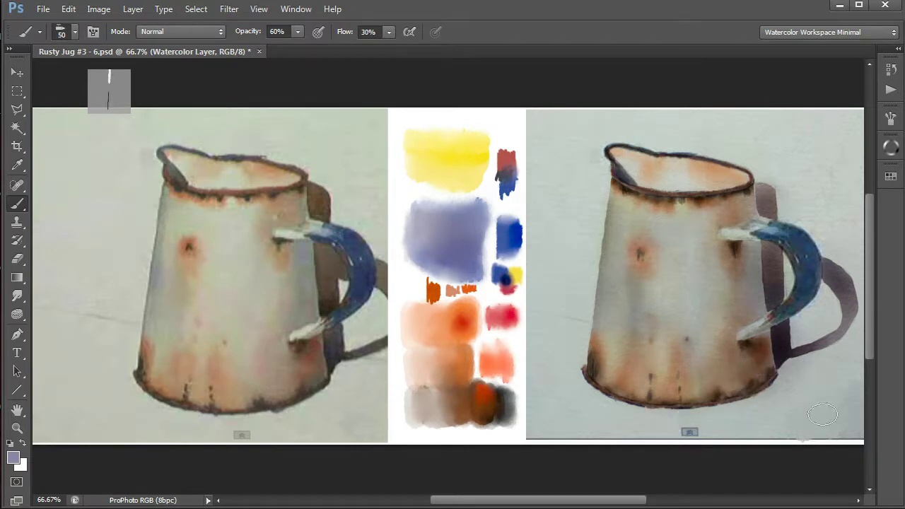
pyautogui.press('r')
pyautogui.hotkey('alt', '[')
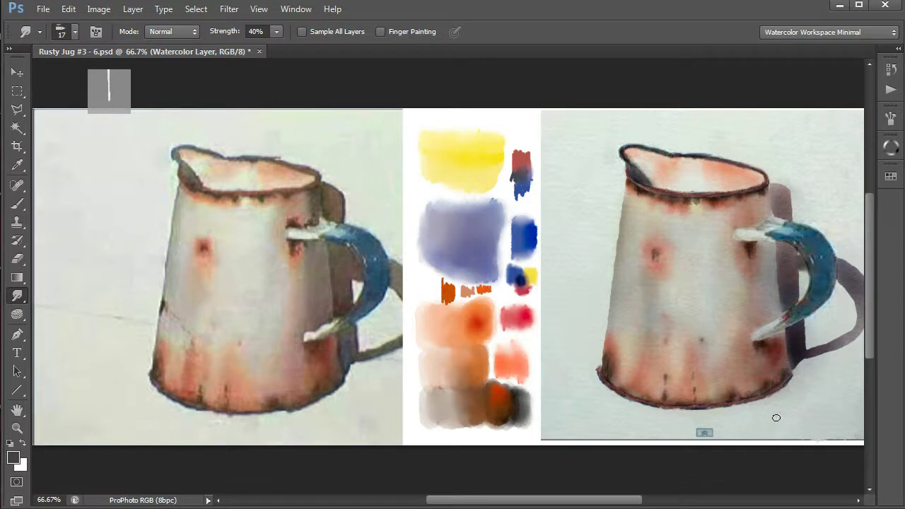
# - Take lavender from the blue-violet swatch and darken it on the MagicPicker colour wheel
pyautogui.press('b')
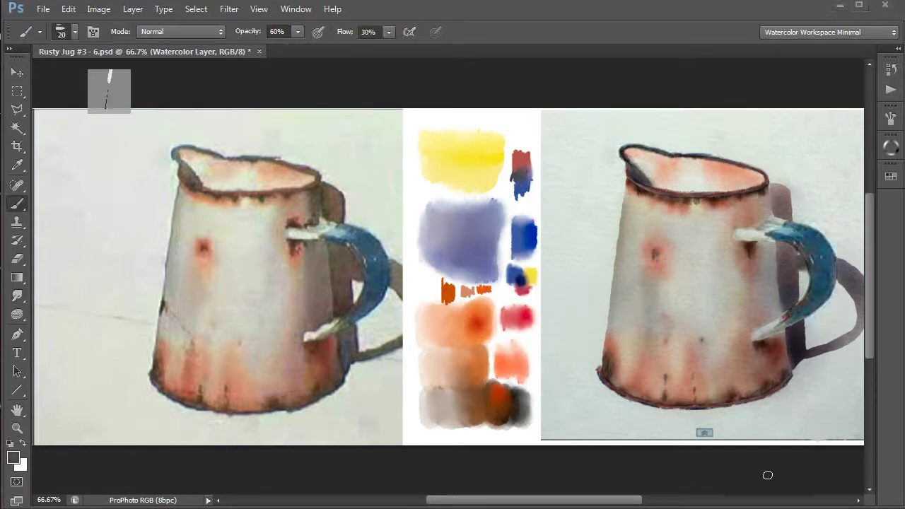
pyautogui.click(449, 226)
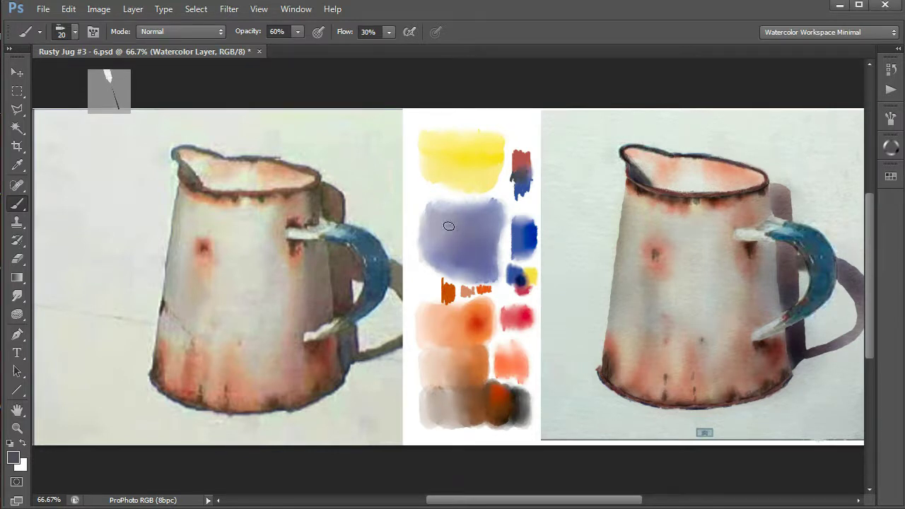
pyautogui.keyDown('alt'); pyautogui.click(449, 226); pyautogui.keyUp('alt')
pyautogui.click(891, 157)
pyautogui.moveTo(805, 404)
pyautogui.mouseDown()
pyautogui.moveTo(769, 414)
pyautogui.moveTo(779, 405)
pyautogui.moveTo(758, 408)
pyautogui.moveTo(756, 399)
pyautogui.mouseUp()
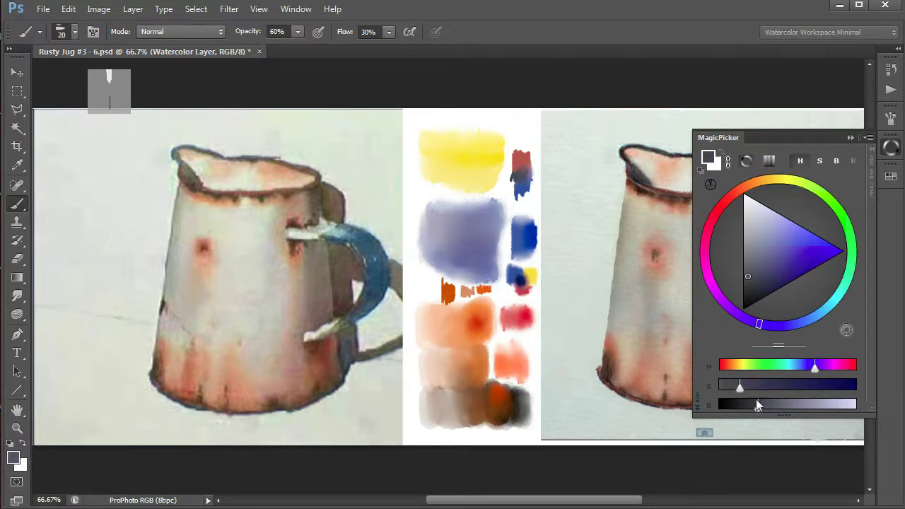
pyautogui.click(850, 138)
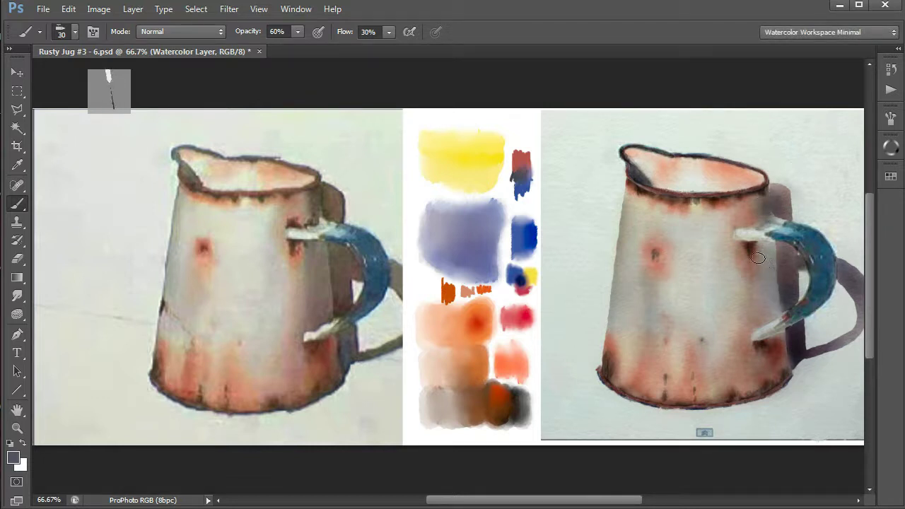
# - Enlarge the brush to 35, then set up the Smudge tool at size 25
pyautogui.press(']')
pyautogui.press(']')
pyautogui.press(']')
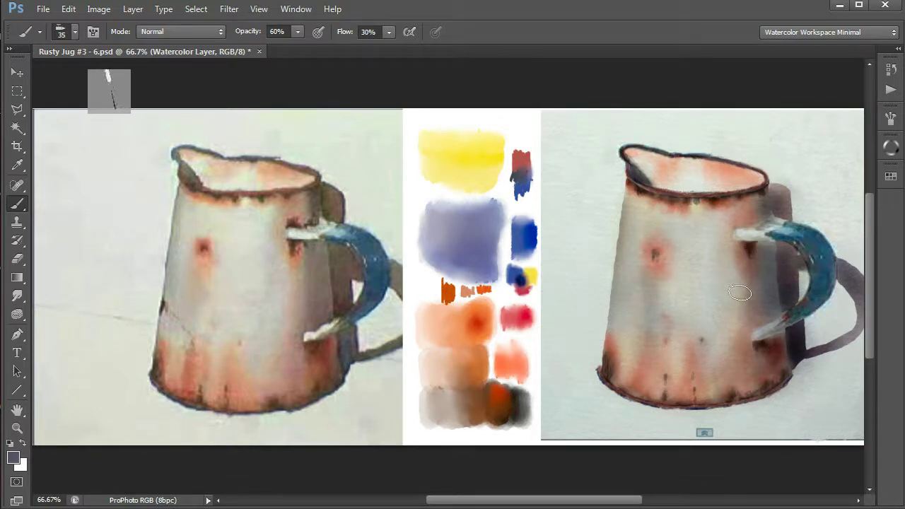
pyautogui.press('r')
pyautogui.press('[')
pyautogui.press('[')
pyautogui.press(']')
pyautogui.press(']')
pyautogui.press(']')
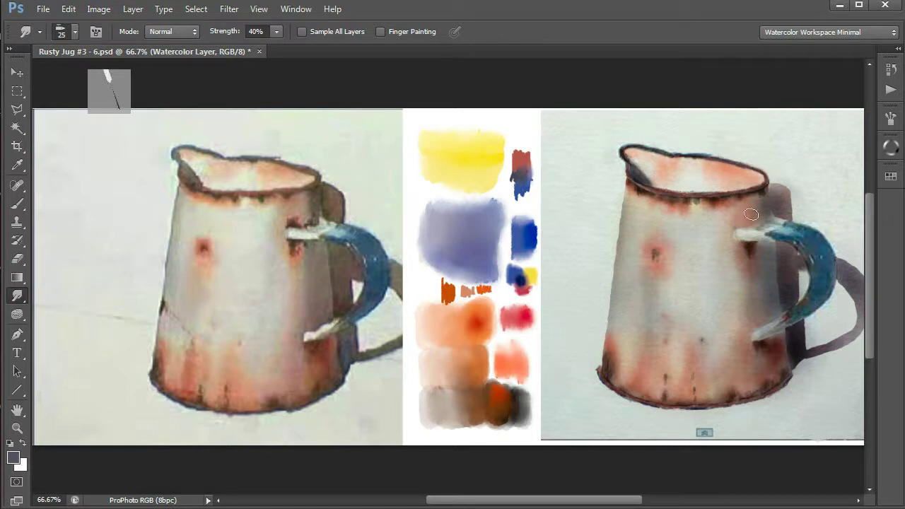
# - Smudge the shading on the jug's right side near the lower handle joint, then shrink to size 10
pyautogui.moveTo(752, 264)
pyautogui.mouseDown()
pyautogui.moveTo(765, 329)
pyautogui.moveTo(769, 257)
pyautogui.moveTo(787, 388)
pyautogui.moveTo(798, 368)
pyautogui.moveTo(769, 372)
pyautogui.moveTo(764, 352)
pyautogui.moveTo(774, 397)
pyautogui.mouseUp()
pyautogui.press('[')
pyautogui.press('[')
pyautogui.press('[')
pyautogui.press('e')
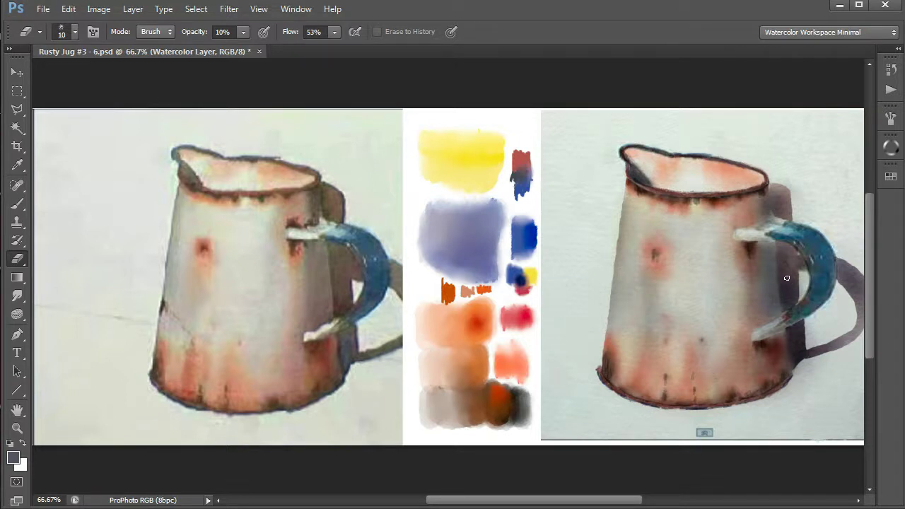
# - Lower eraser opacity to 5%, then ready a 2-pixel brown brush at 30% opacity
pyautogui.press('0')
pyautogui.press('5')
pyautogui.hotkey('shift', 'r')
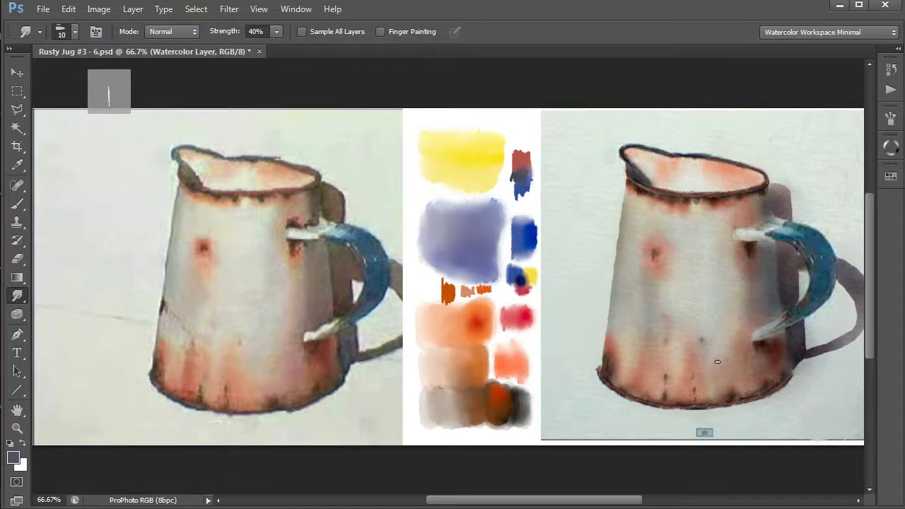
pyautogui.press('b')
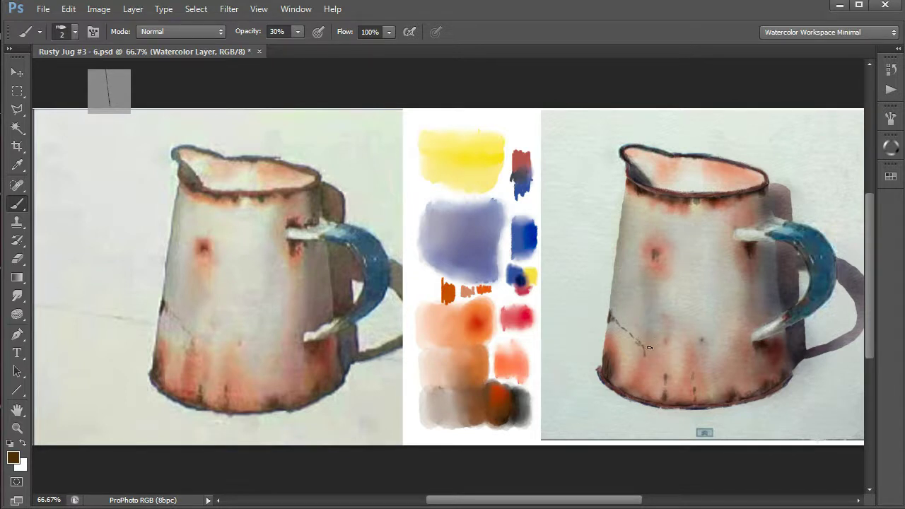
# - Switch briefly to Smudge, then return to the Brush and make it slightly larger
pyautogui.press('r')
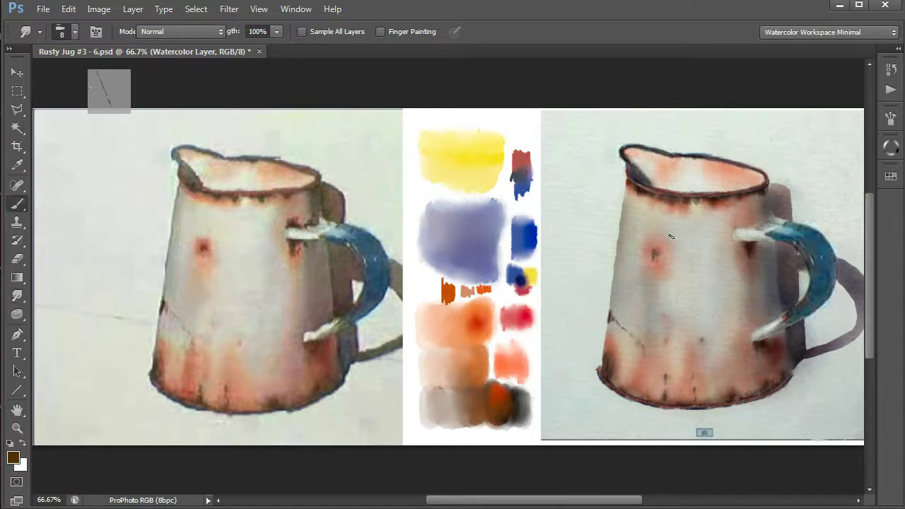
pyautogui.press('b')
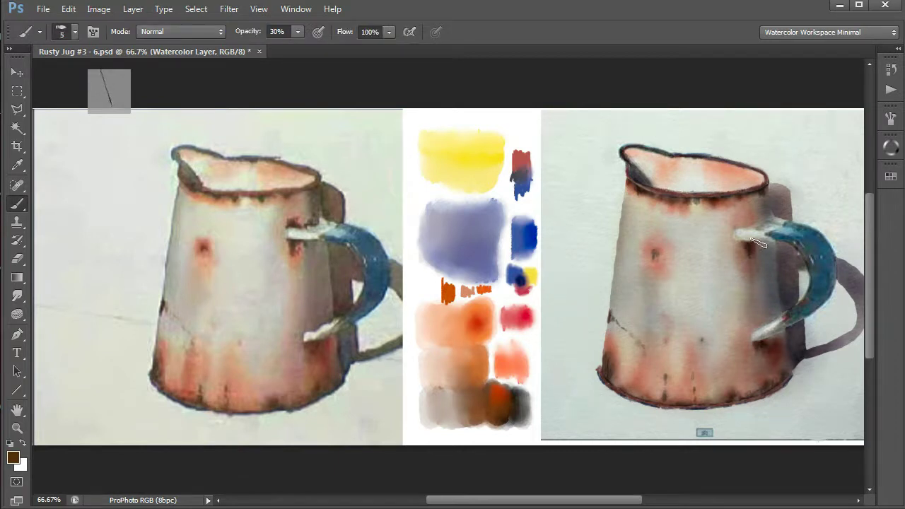
pyautogui.press(']')
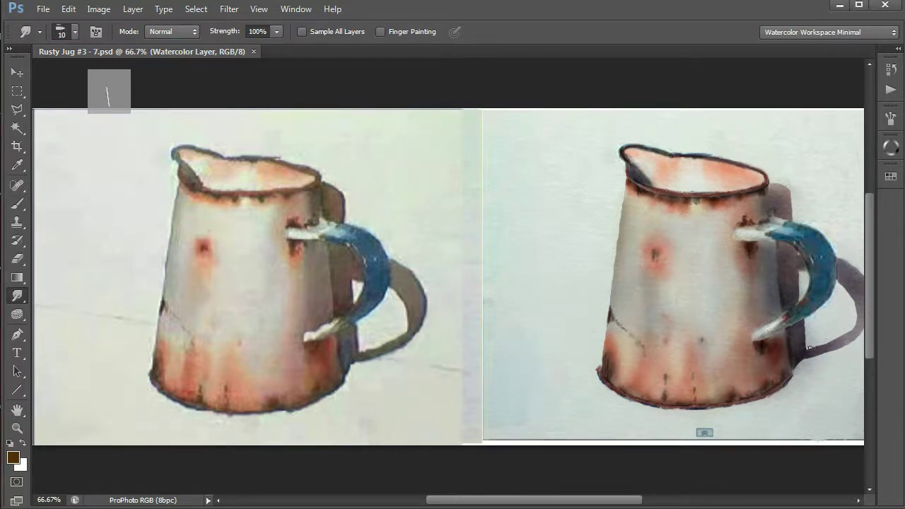
# - Smudge the shadow beside the handle and the shadow edge right of the rim, then hide the panels
pyautogui.moveTo(811, 347); pyautogui.dragTo(819, 345)
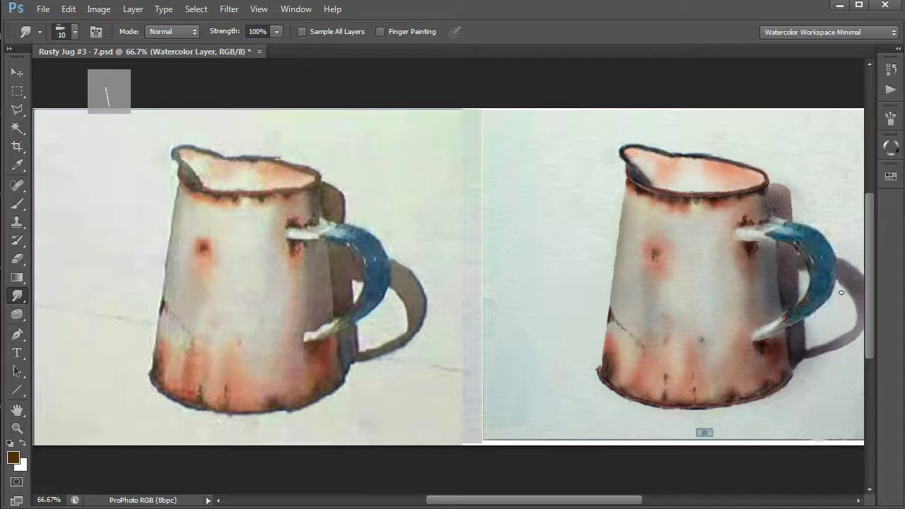
pyautogui.moveTo(839, 267); pyautogui.dragTo(776, 186)
pyautogui.press('Tab')
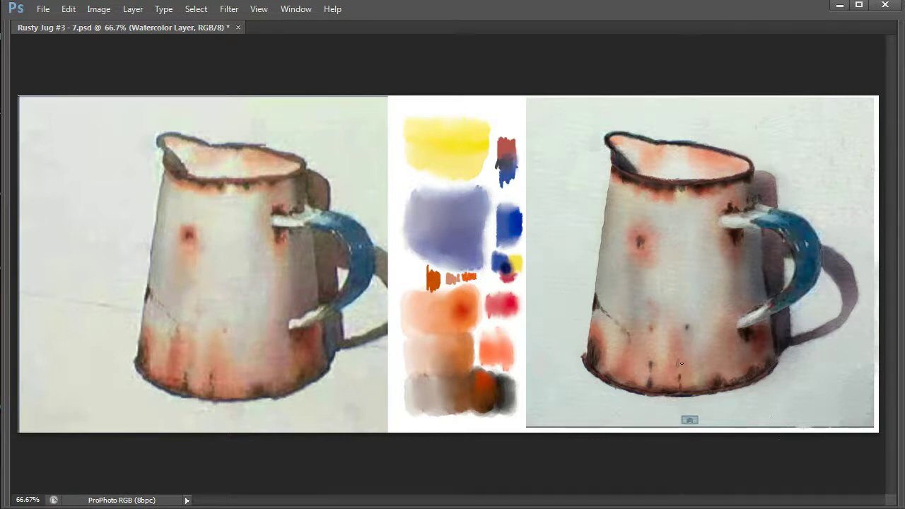
# - On the Edges layer, paint a crisper dark bristle-brush stroke along the jug's lower-left rim
pyautogui.hotkey('alt', ']')
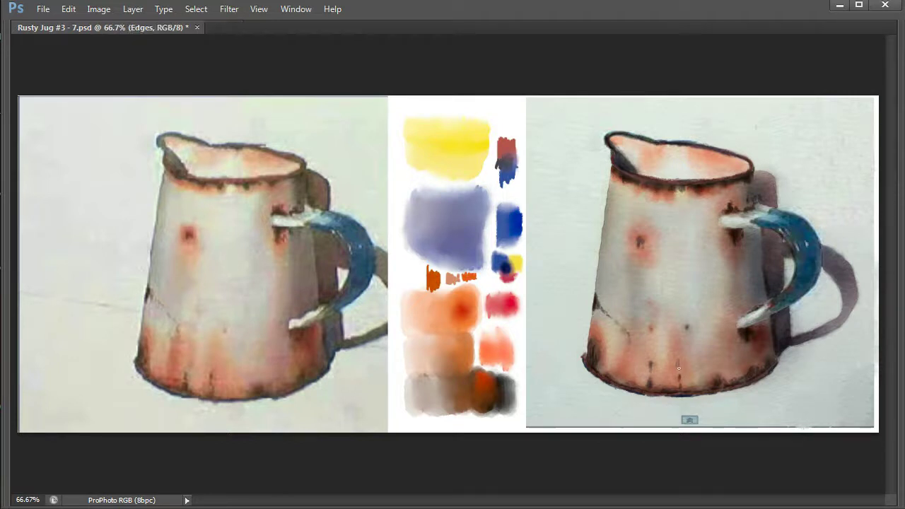
pyautogui.press('b')
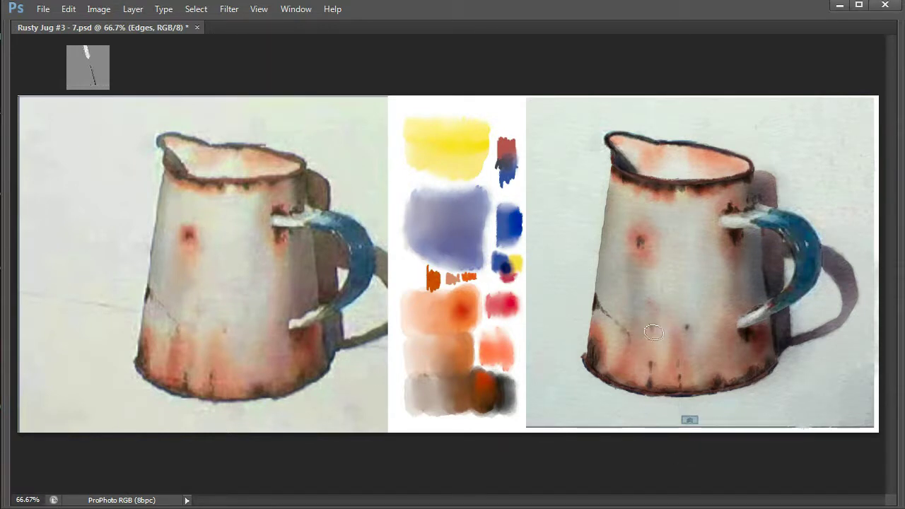
pyautogui.hotkey('ctrl', '+')
pyautogui.hotkey('ctrl', '+')
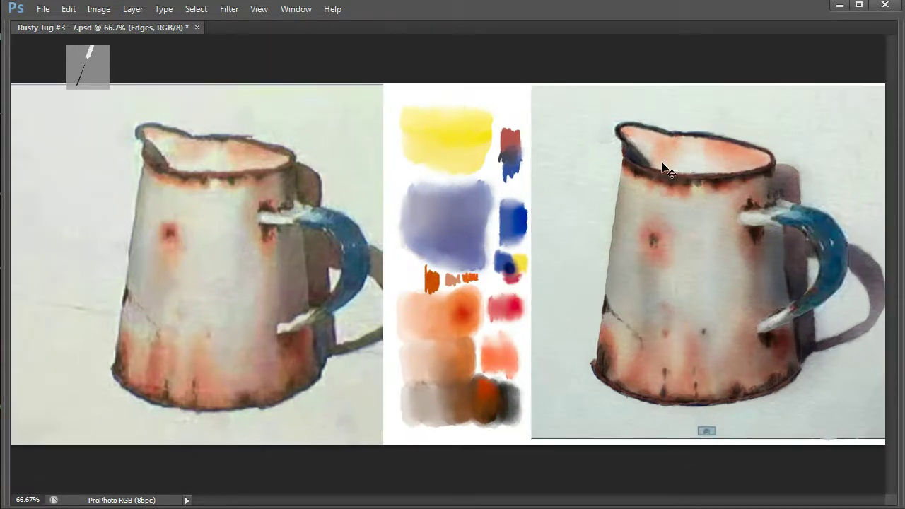
pyautogui.hscroll(5, 701, 348)
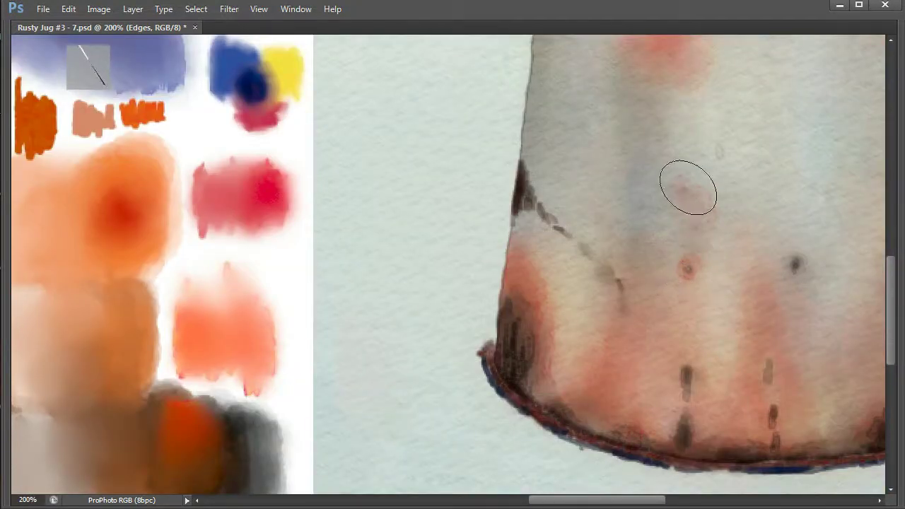
pyautogui.scroll(3, 736, 228)
pyautogui.hscroll(2, 736, 228)
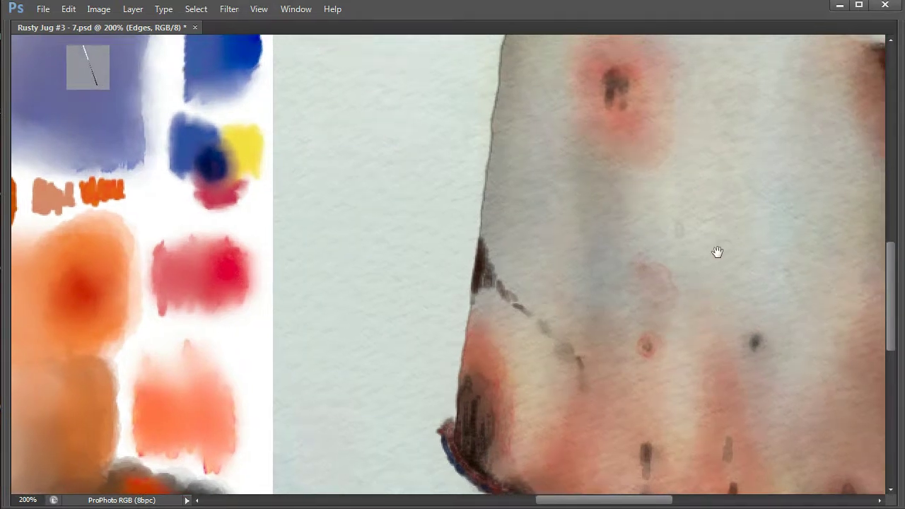
pyautogui.scroll(-3, 717, 252)
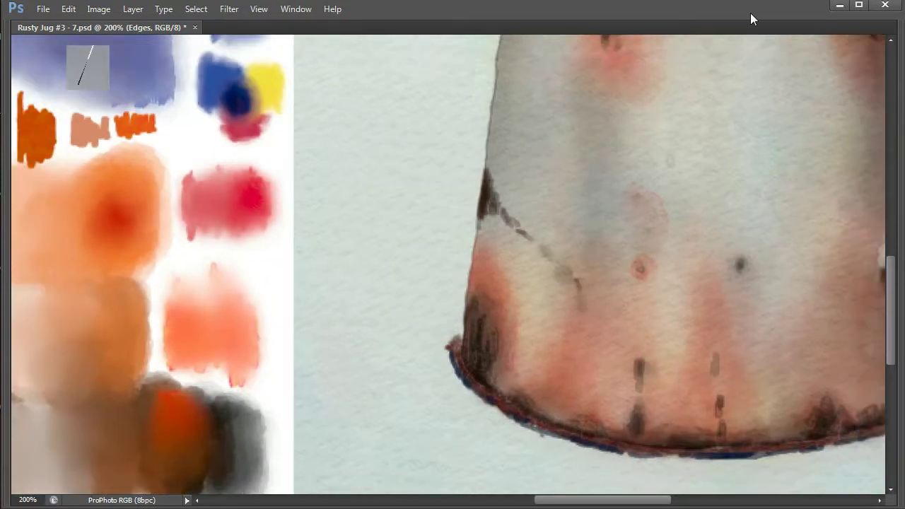
pyautogui.hotkey('ctrl', '-')
pyautogui.moveTo(488, 296)
pyautogui.mouseDown()
pyautogui.moveTo(466, 314)
pyautogui.moveTo(464, 293)
pyautogui.moveTo(468, 318)
pyautogui.moveTo(467, 282)
pyautogui.moveTo(471, 328)
pyautogui.mouseUp()
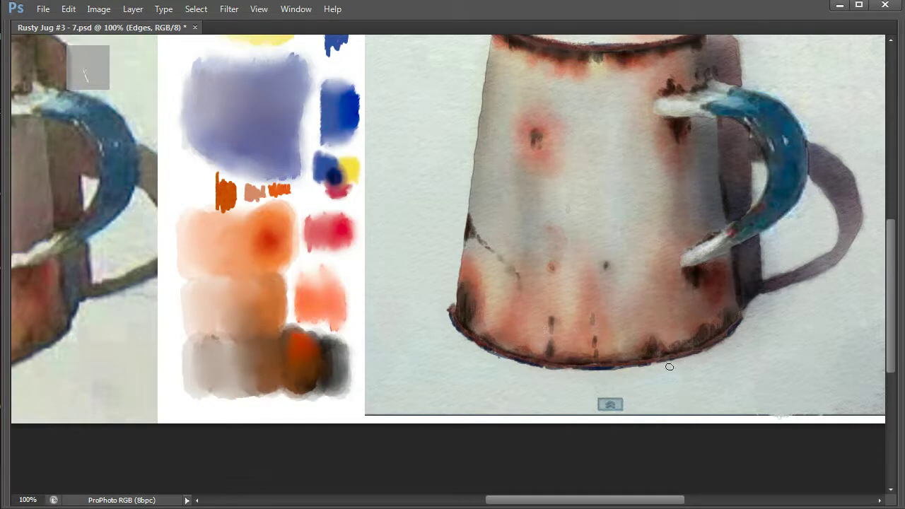
pyautogui.hotkey('ctrl', '-')
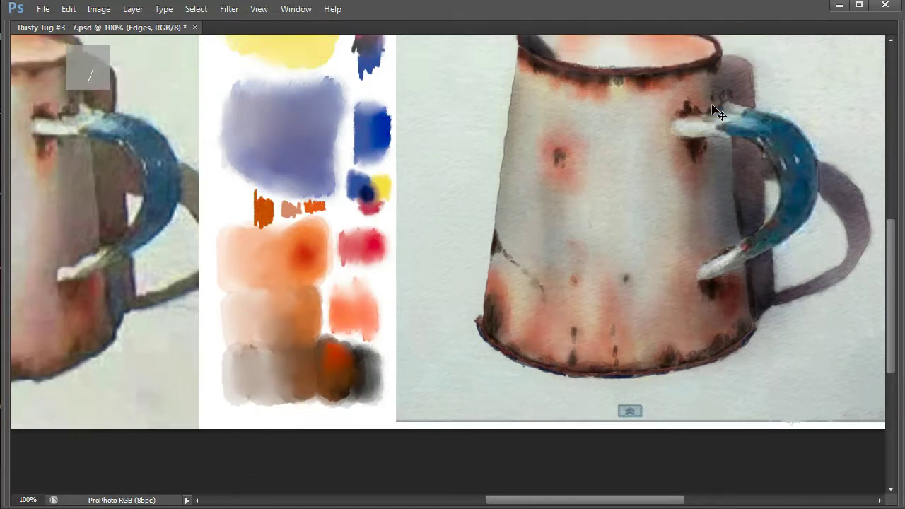
pyautogui.hotkey('ctrl', '-')
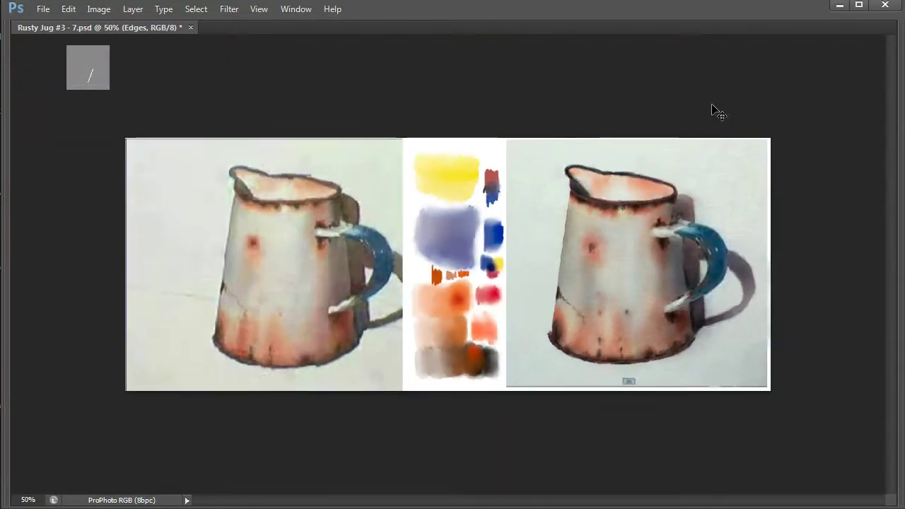
# - Zoom back in so both the reference photo and the painting fit the view
pyautogui.hotkey('ctrl', '+')
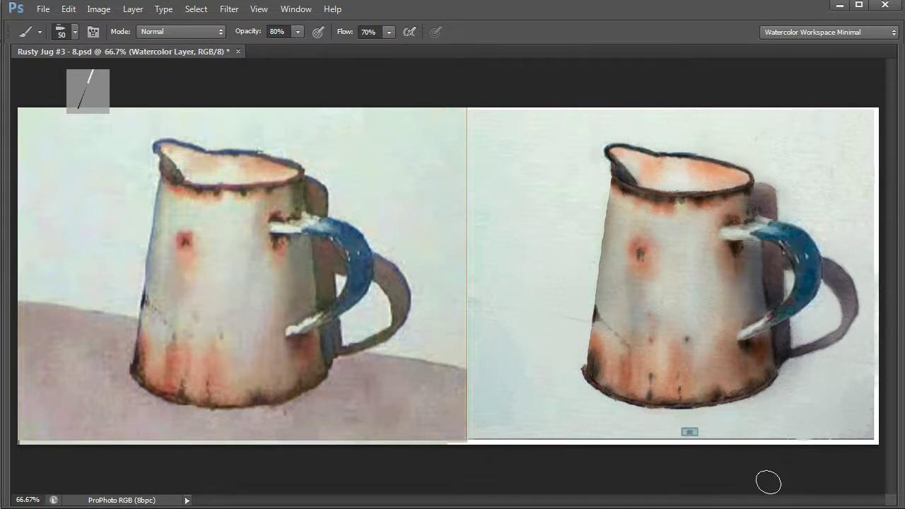
# - Open the Tool Presets list to pick a wash brush preset, then close it
pyautogui.press('F5')
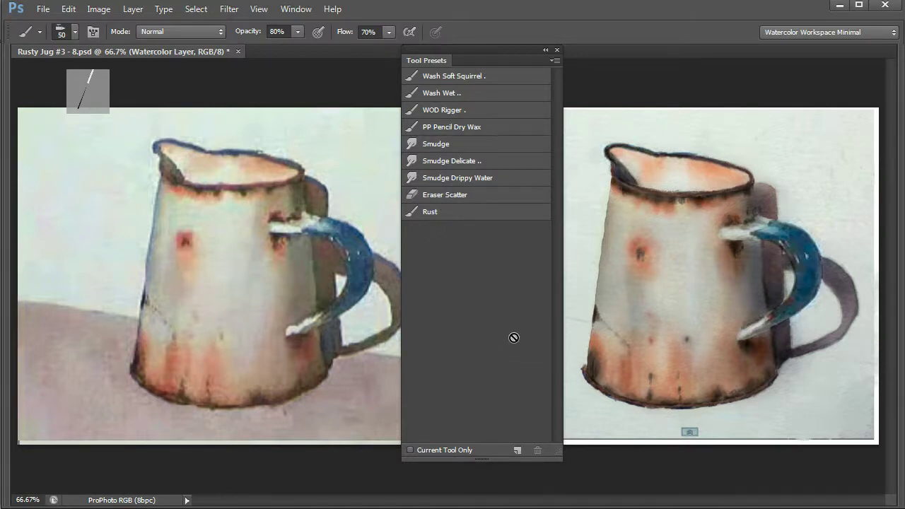
pyautogui.hotkey('shift', 'Tab')
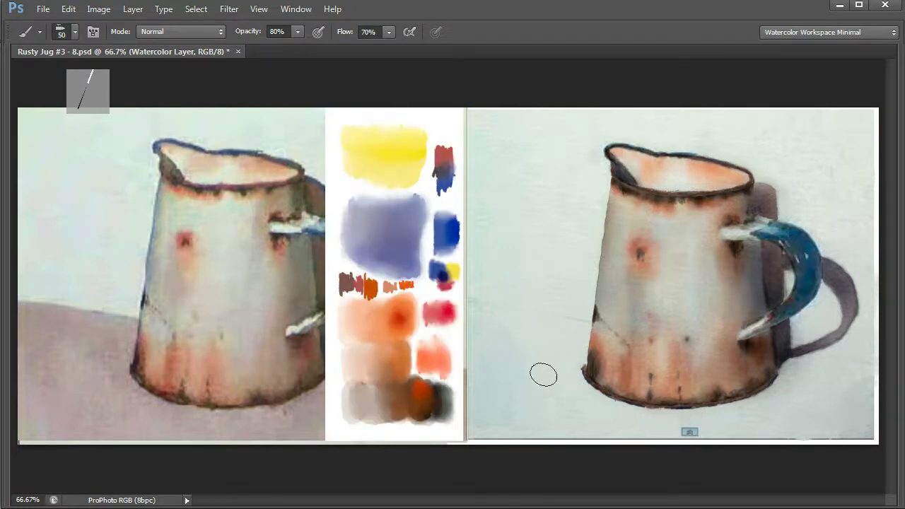
# - Wash brown swatch colour at 30% opacity across the tabletop, darkening the shadow under the handle
pyautogui.keyDown('alt'); pyautogui.click(349, 281); pyautogui.keyUp('alt')
pyautogui.moveTo(795, 385)
pyautogui.mouseDown()
pyautogui.moveTo(851, 383)
pyautogui.moveTo(828, 405)
pyautogui.moveTo(755, 400)
pyautogui.moveTo(734, 415)
pyautogui.moveTo(791, 401)
pyautogui.moveTo(784, 388)
pyautogui.moveTo(818, 423)
pyautogui.moveTo(865, 436)
pyautogui.moveTo(746, 421)
pyautogui.moveTo(583, 420)
pyautogui.moveTo(577, 358)
pyautogui.moveTo(560, 344)
pyautogui.moveTo(571, 335)
pyautogui.moveTo(477, 317)
pyautogui.moveTo(520, 343)
pyautogui.moveTo(509, 374)
pyautogui.moveTo(474, 379)
pyautogui.moveTo(541, 394)
pyautogui.moveTo(496, 417)
pyautogui.moveTo(603, 421)
pyautogui.moveTo(520, 427)
pyautogui.moveTo(698, 452)
pyautogui.mouseUp()
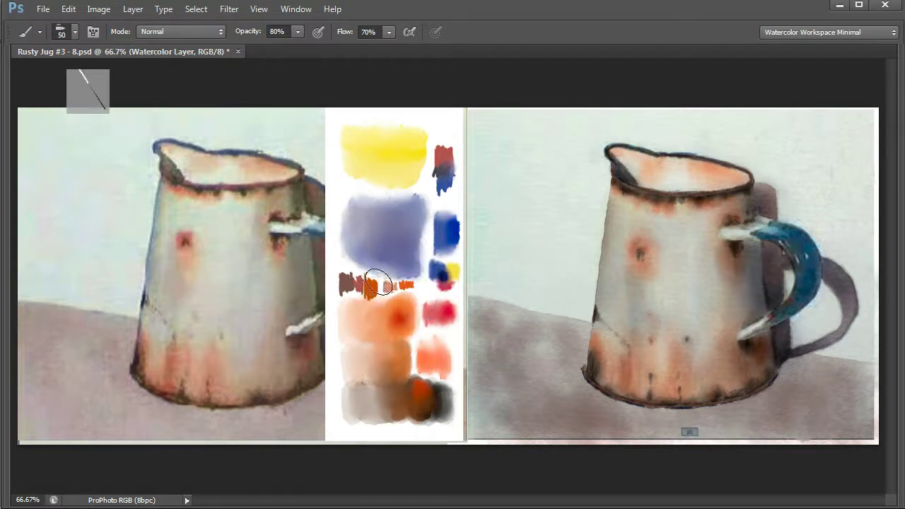
pyautogui.press('3')
pyautogui.moveTo(857, 402)
pyautogui.mouseDown()
pyautogui.moveTo(875, 384)
pyautogui.moveTo(854, 384)
pyautogui.mouseUp()
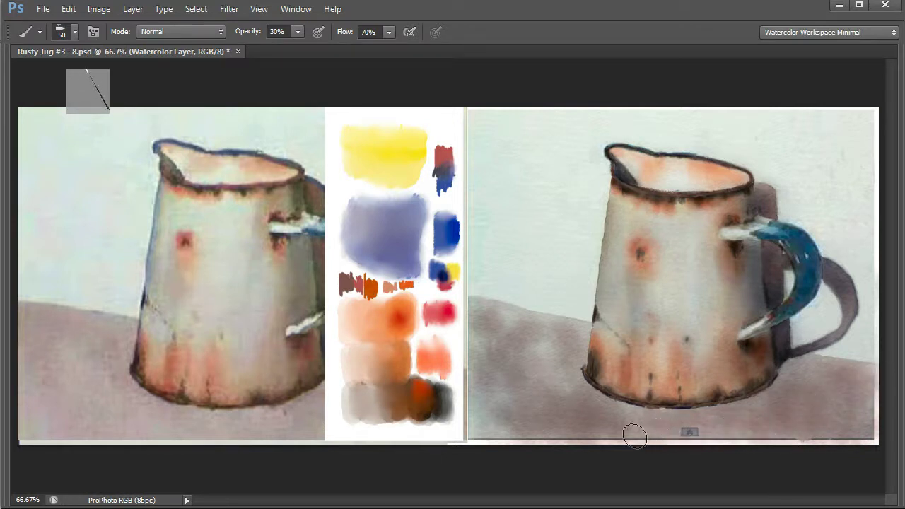
pyautogui.moveTo(562, 366)
pyautogui.mouseDown()
pyautogui.moveTo(488, 421)
pyautogui.moveTo(483, 442)
pyautogui.moveTo(481, 364)
pyautogui.moveTo(493, 331)
pyautogui.moveTo(532, 324)
pyautogui.moveTo(582, 376)
pyautogui.mouseUp()
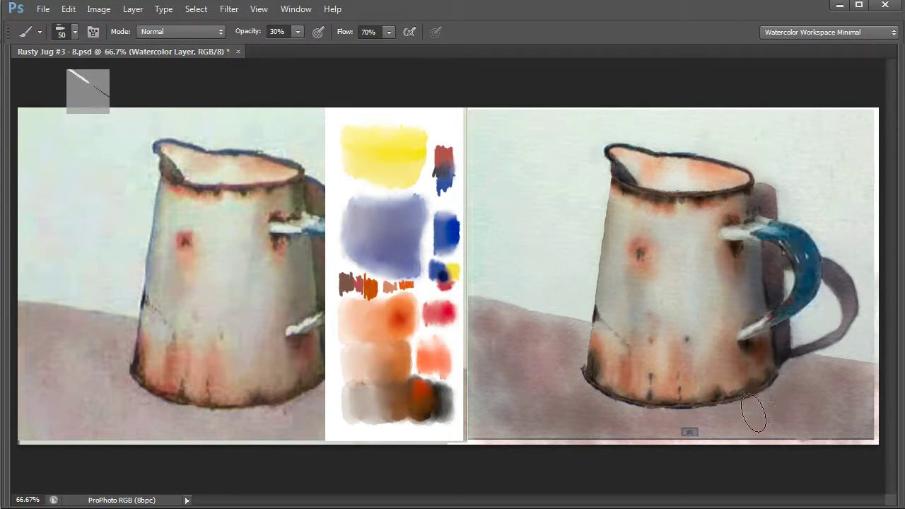
pyautogui.keyDown('alt'); pyautogui.click(343, 283); pyautogui.keyUp('alt')
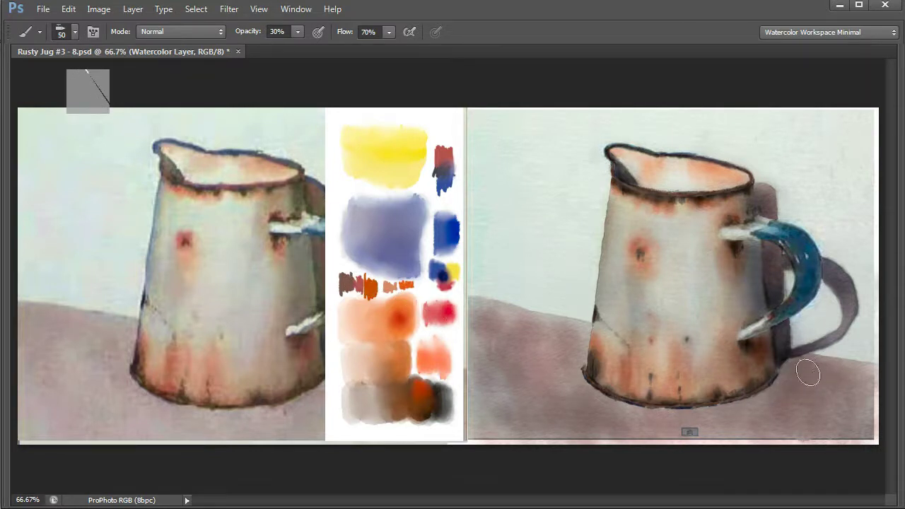
pyautogui.moveTo(799, 376); pyautogui.dragTo(854, 370)
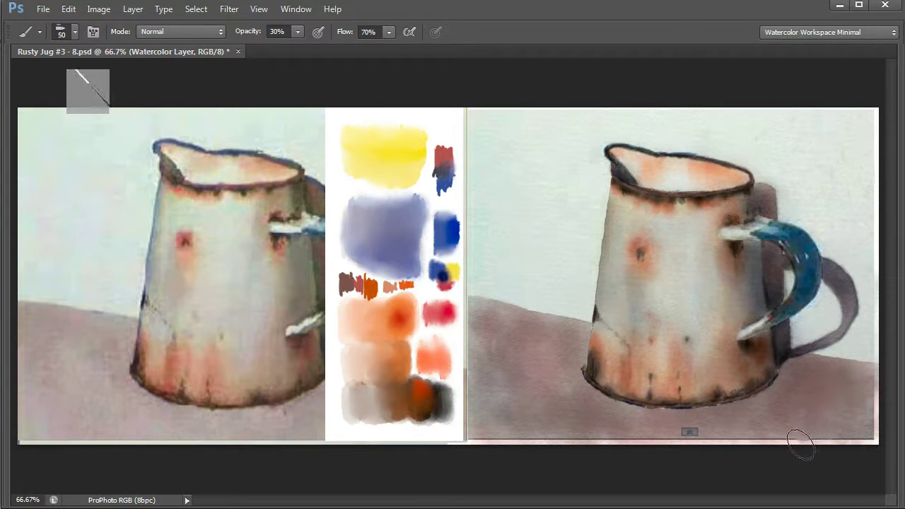
# - Switch to the Smudge tool and set its strength to 30%
pyautogui.press('r')
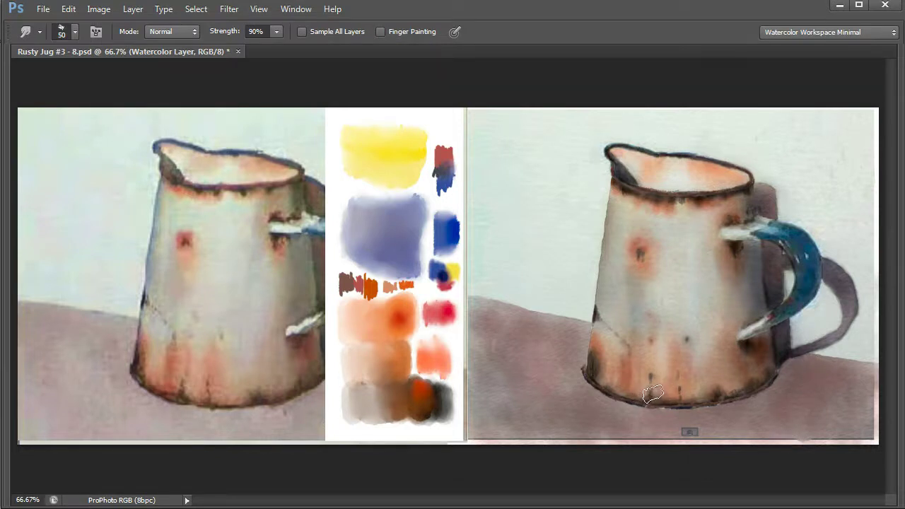
pyautogui.press('3')
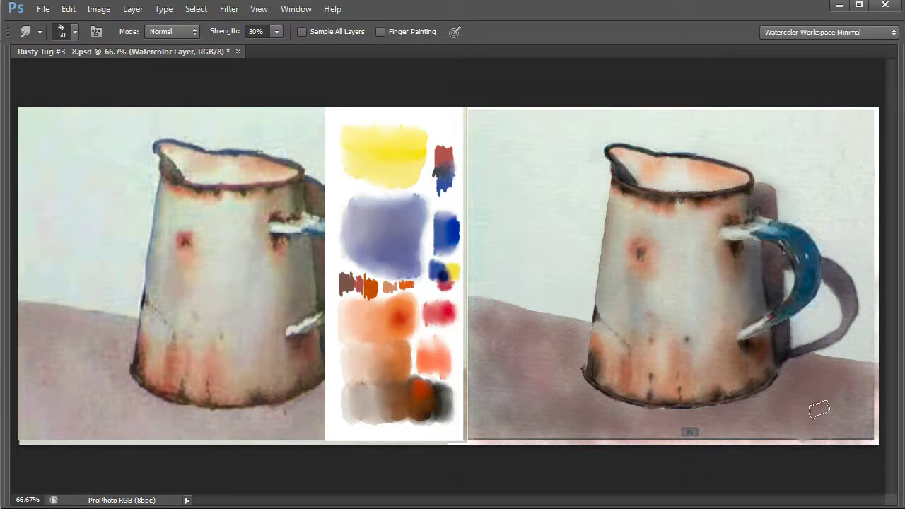